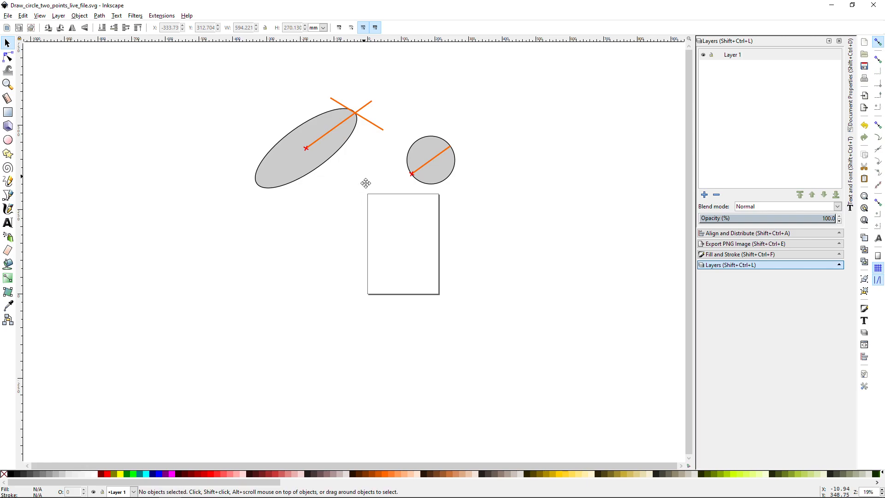
scroll(378, 205, up, 2)
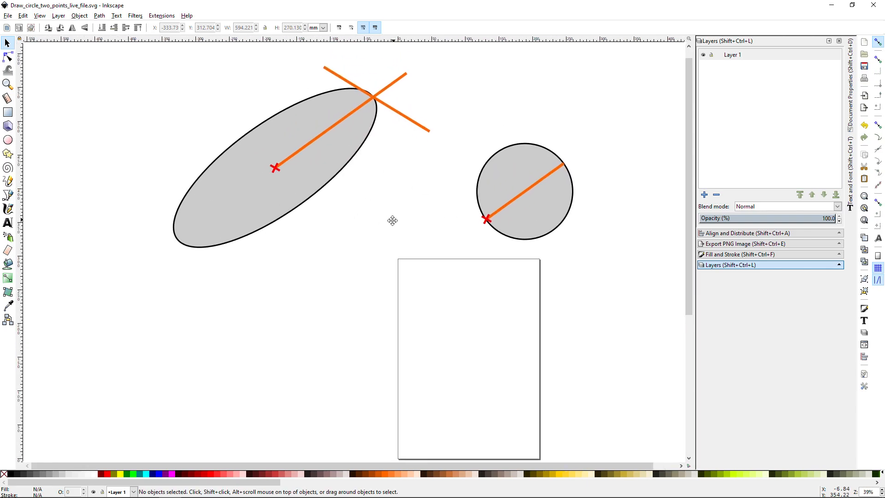
scroll(392, 219, down, 2)
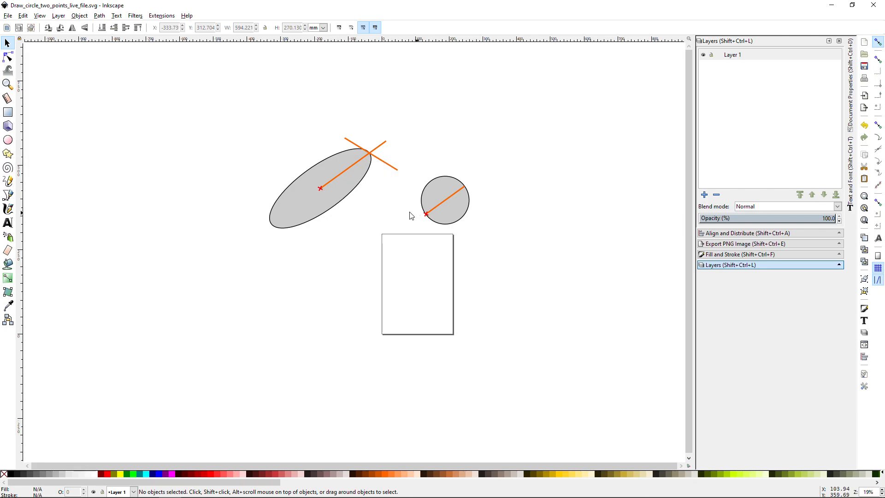
drag(415, 215, 402, 199)
scroll(402, 199, up, 1)
drag(341, 263, 391, 233)
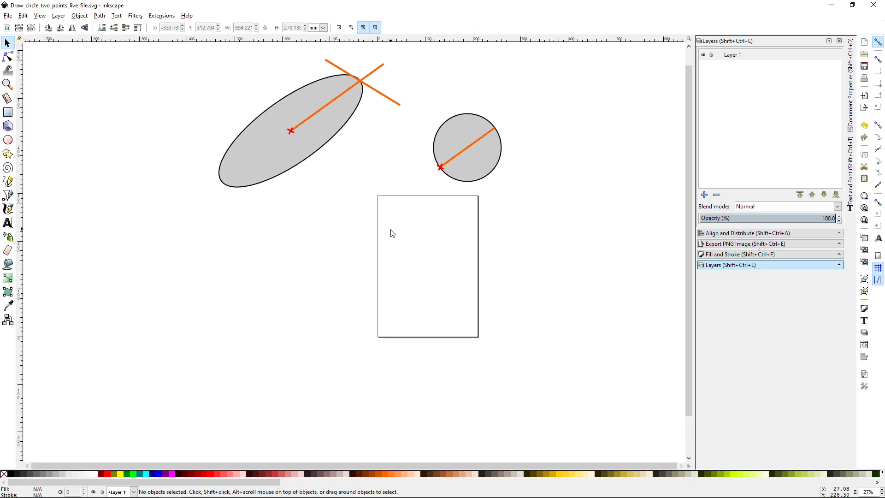
Draw a circle with a radius of about 141 mm beside the page, below the tilted sample ellipse
scroll(391, 233, down, 1)
click(8, 139)
drag(227, 235, 339, 270)
scroll(306, 288, left, 2)
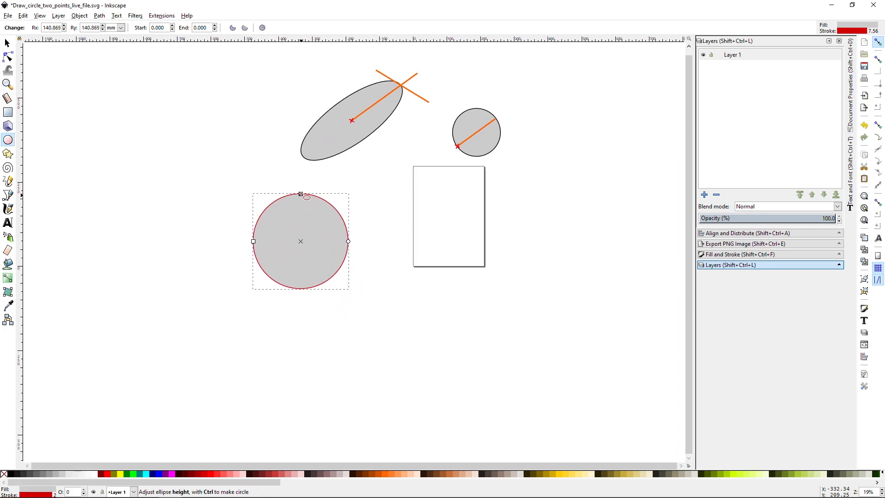
Try to reshape the new circle into an ellipse by adjusting its vertical and horizontal radii
drag(309, 198, 300, 188)
mouse_move(245, 244)
mouse_down()
mouse_move(231, 242)
mouse_move(253, 241)
mouse_up()
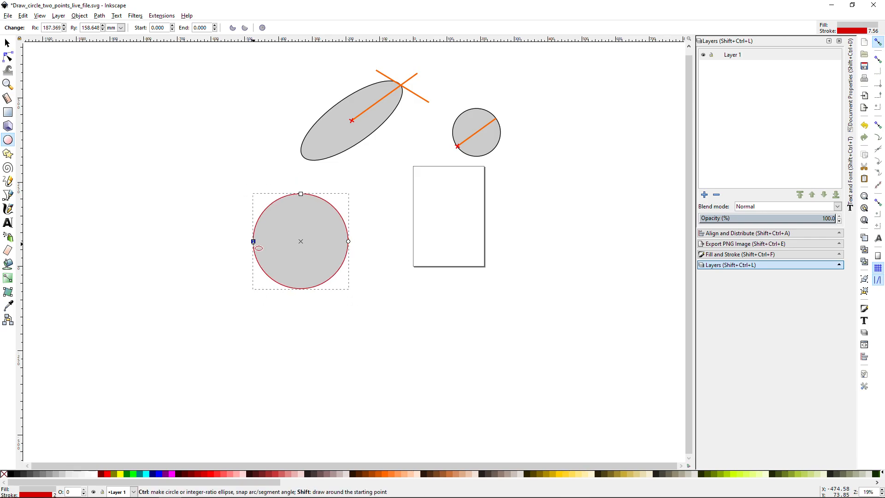
drag(345, 226, 260, 229)
Draw two straight lines with the Pencil tool, one below the circle and one about 254 mm wide and 58 mm high below the page
click(7, 44)
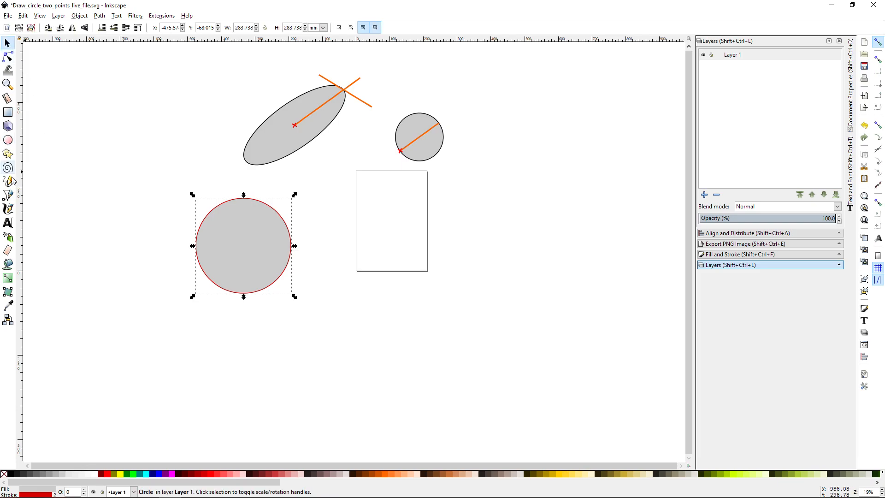
click(8, 181)
mouse_move(195, 325)
mouse_down()
mouse_move(171, 289)
mouse_move(171, 303)
mouse_up()
click(248, 326)
click(346, 258)
click(432, 277)
click(7, 43)
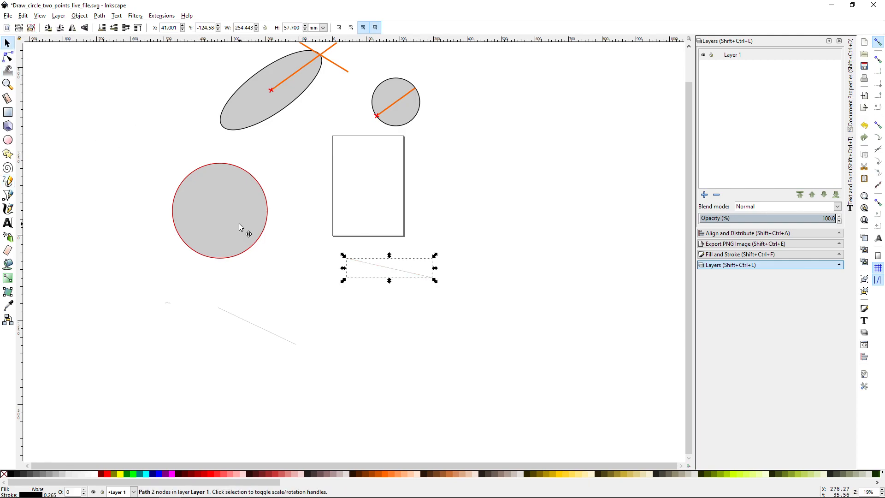
Try to move the circle towards the ends of the two lines without centre snapping
drag(221, 210, 244, 228)
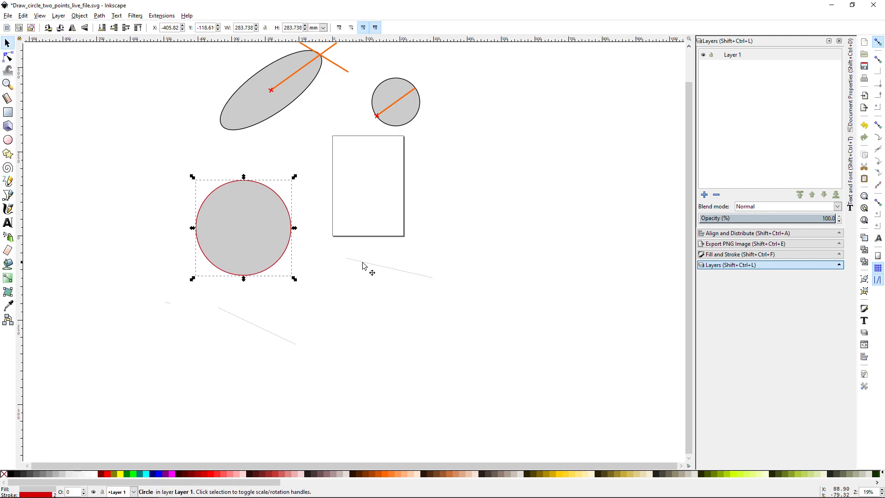
drag(284, 239, 286, 265)
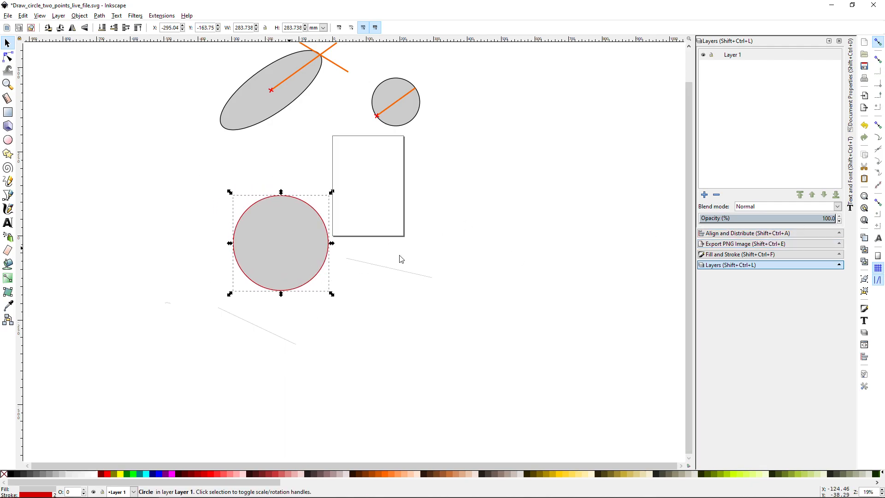
Enable snapping of rotation centres and cusp nodes, and snap the circle's centre to the lower end of the first line
click(878, 203)
click(879, 227)
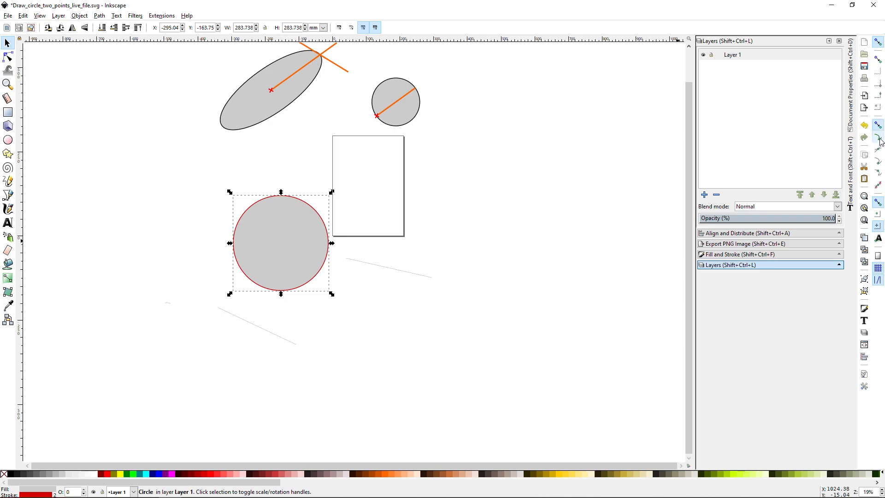
click(879, 164)
drag(285, 263, 300, 361)
scroll(297, 355, up, 2)
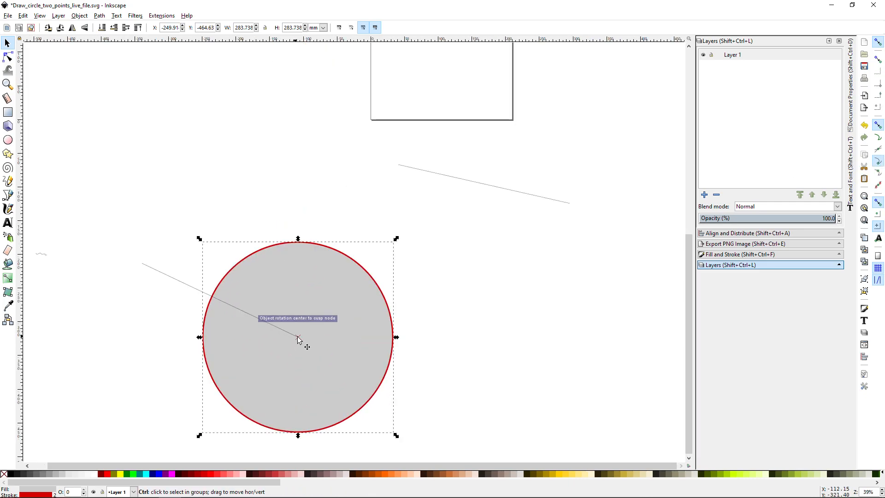
Narrow the circle into an upright ellipse with a horizontal radius of about 27 mm
scroll(302, 287, down, 1)
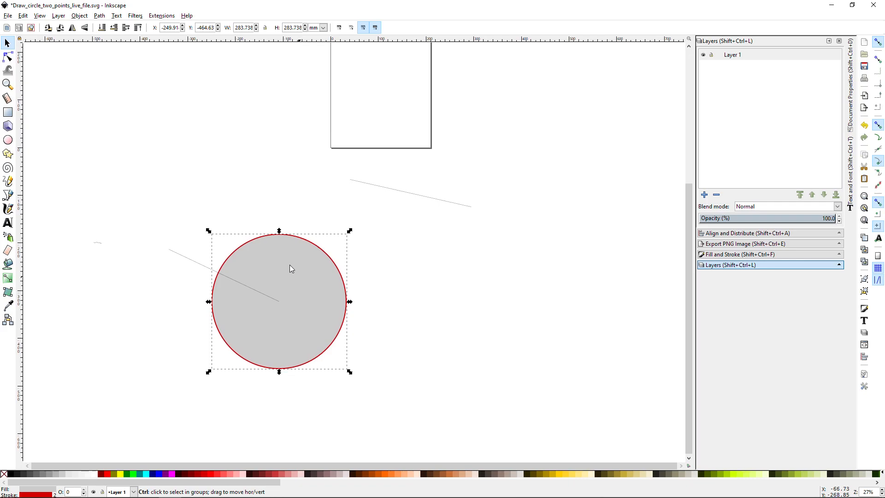
scroll(283, 276, down, 1)
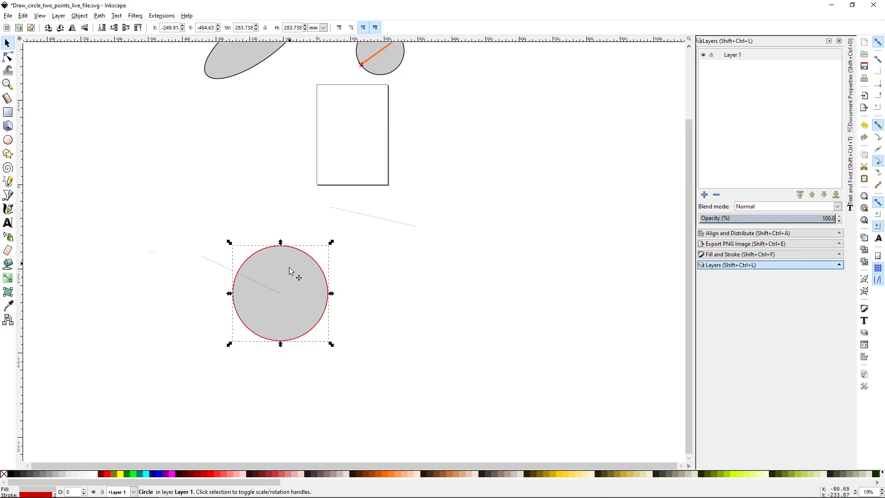
key(e)
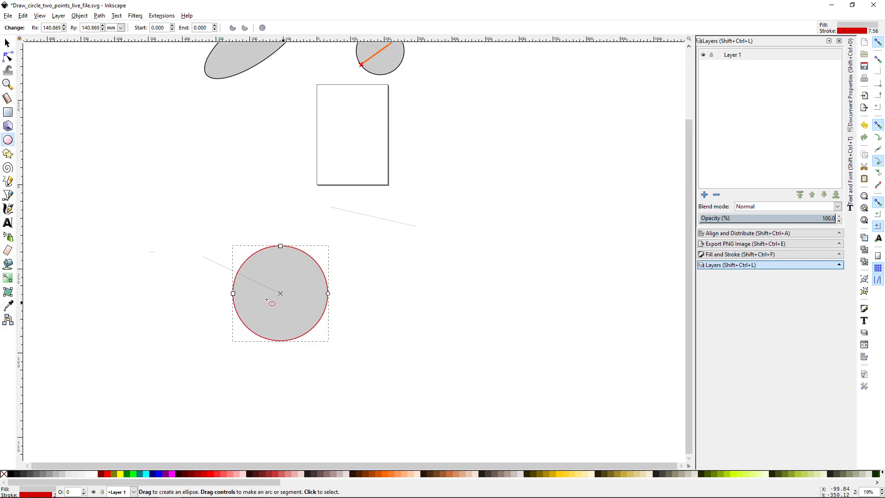
drag(233, 293, 271, 293)
key(s)
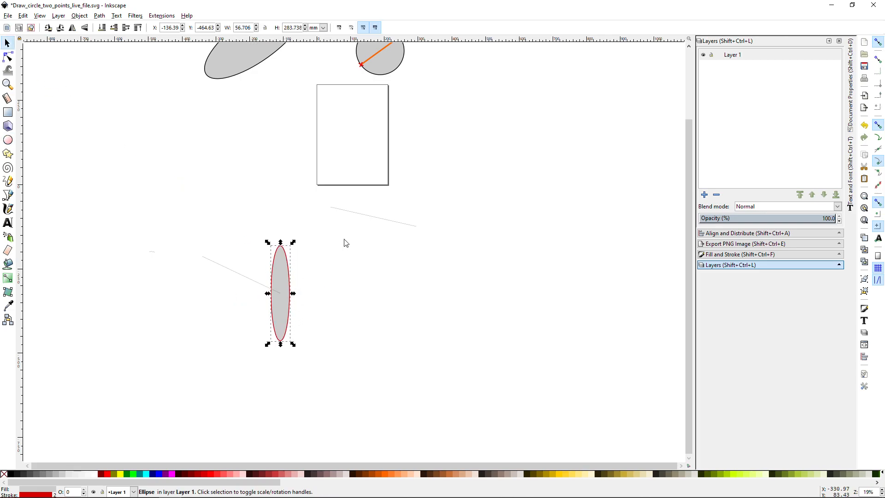
Draw a straight line from the ellipse's centre to the nearest end of the second line
click(339, 268)
drag(339, 268, 316, 267)
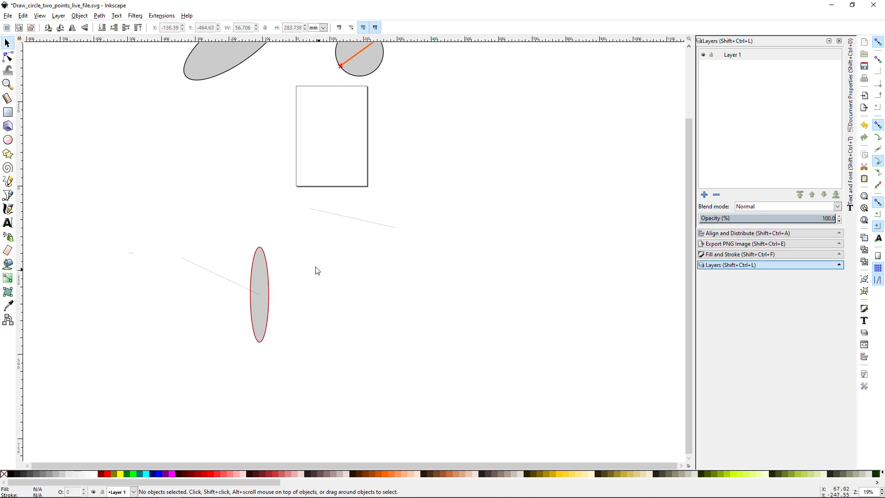
click(8, 182)
click(260, 295)
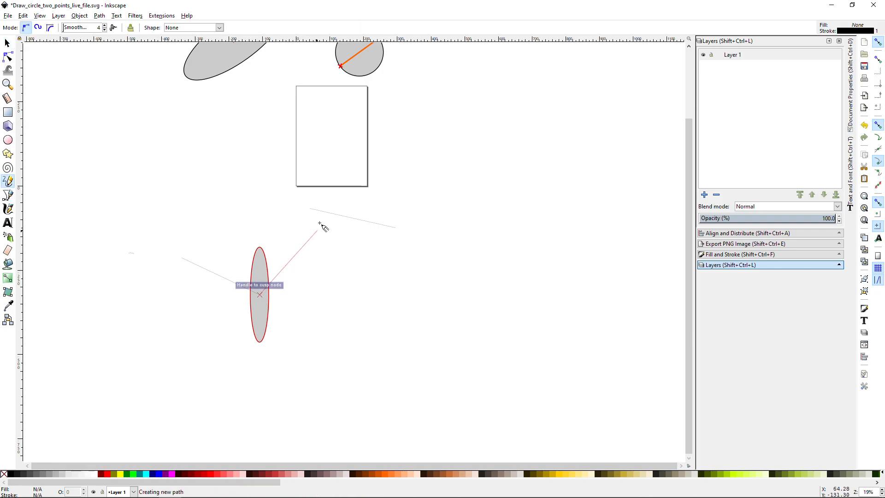
click(303, 210)
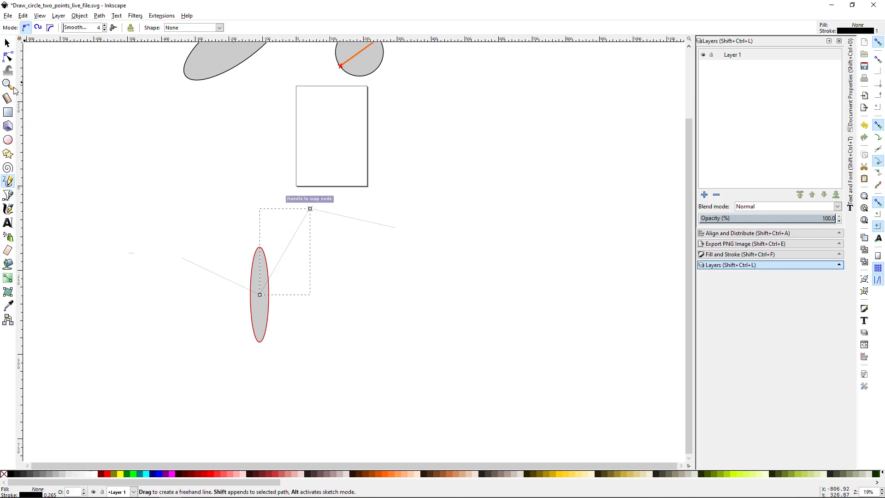
click(7, 43)
Rotate the ellipse about its centre towards the connecting line, using snapping to paths
scroll(255, 272, up, 2)
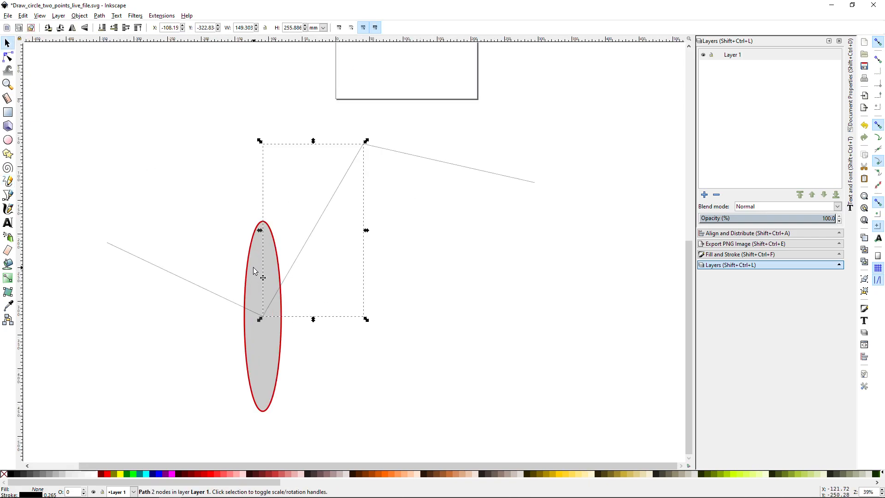
click(254, 272)
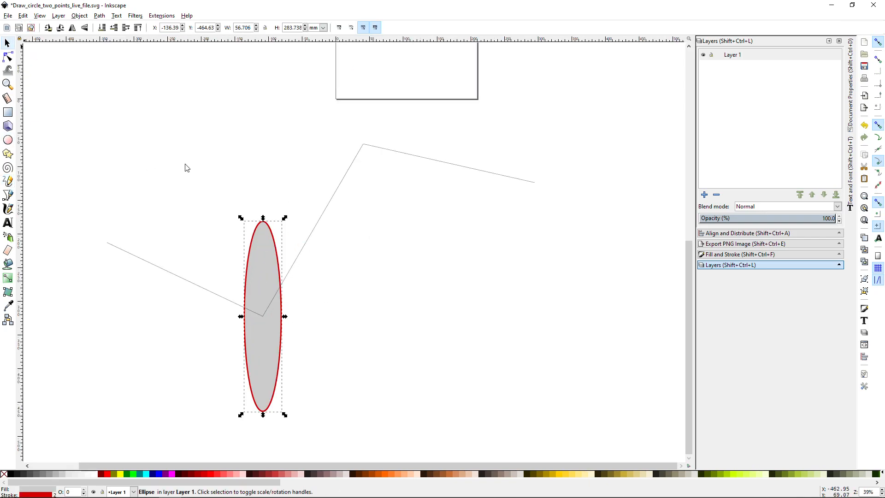
click(282, 233)
drag(286, 220, 326, 238)
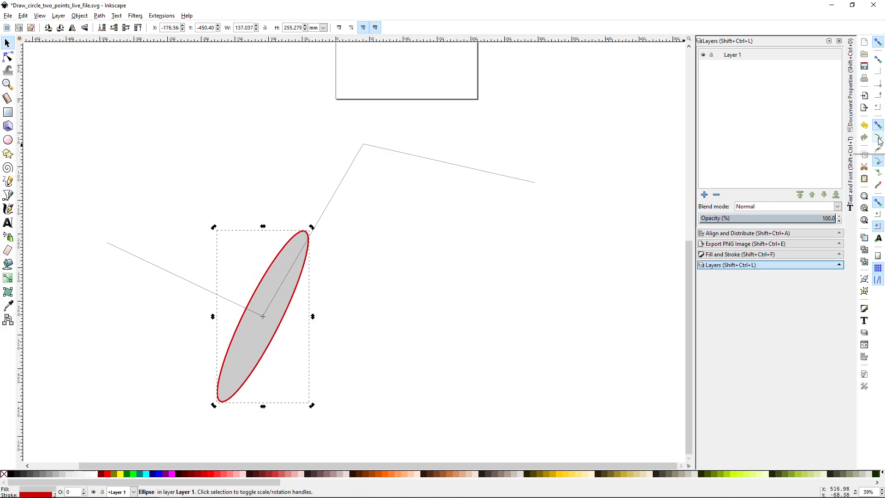
drag(313, 228, 322, 231)
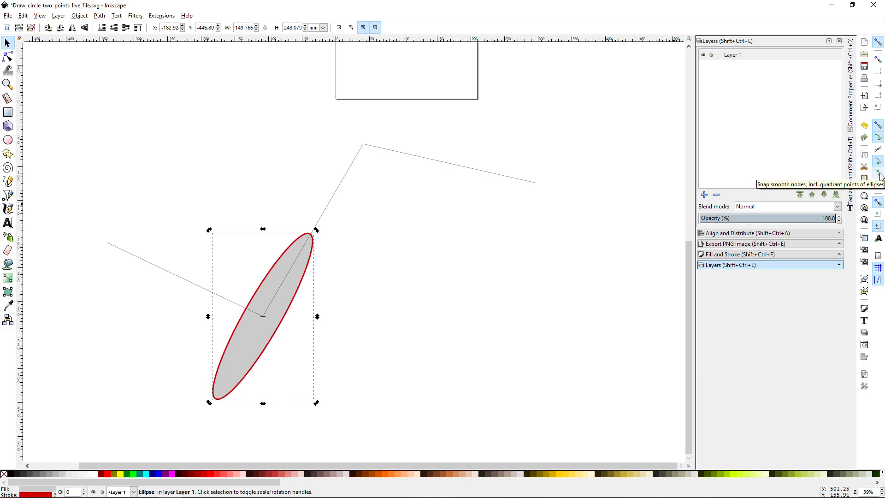
Rotate the ellipse further with smooth node snapping enabled so the quadrant point at its upper tip lies on the connecting line
key(e)
scroll(311, 234, up, 4)
scroll(312, 234, up, 1)
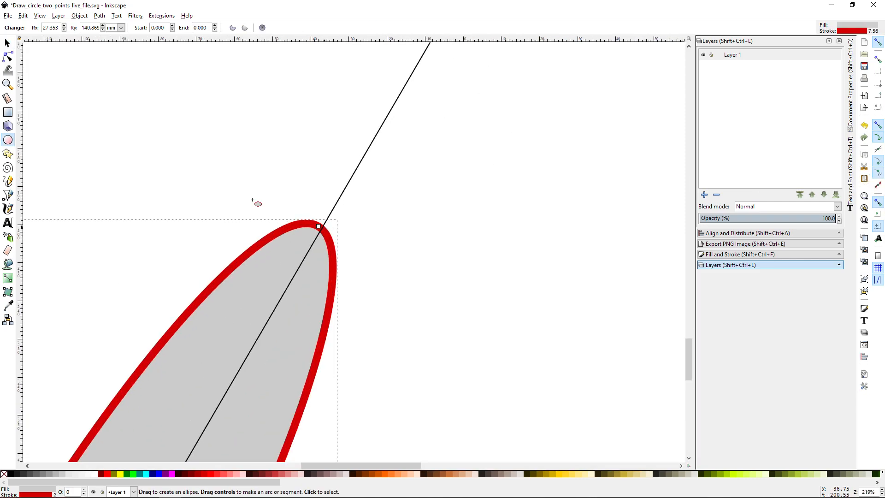
click(7, 44)
scroll(298, 239, down, 3)
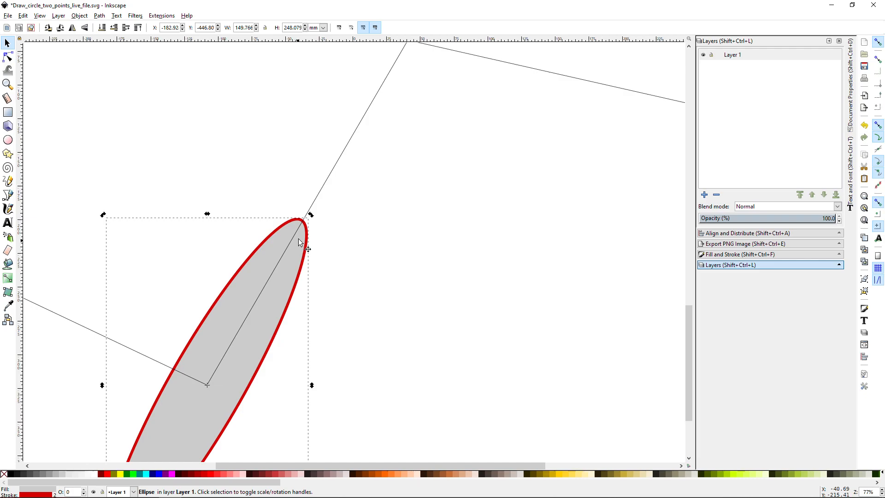
drag(310, 214, 318, 238)
scroll(314, 215, down, 2)
scroll(306, 224, up, 3)
Resize the ellipse into a circle of about 296 mm radius with its handle snapped to the connecting line's upper end
key(e)
scroll(276, 292, down, 3)
scroll(315, 259, down, 2)
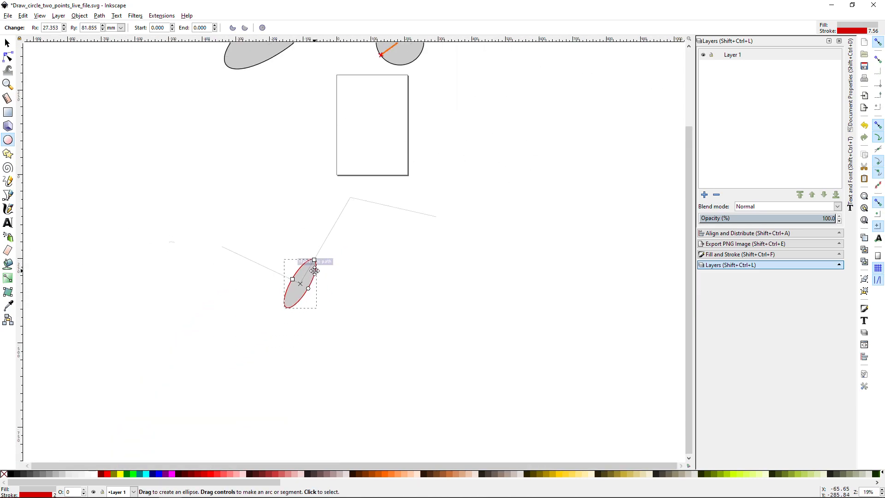
drag(292, 279, 224, 244)
mouse_move(344, 210)
mouse_down()
mouse_move(331, 226)
mouse_move(352, 198)
mouse_up()
scroll(352, 197, up, 4)
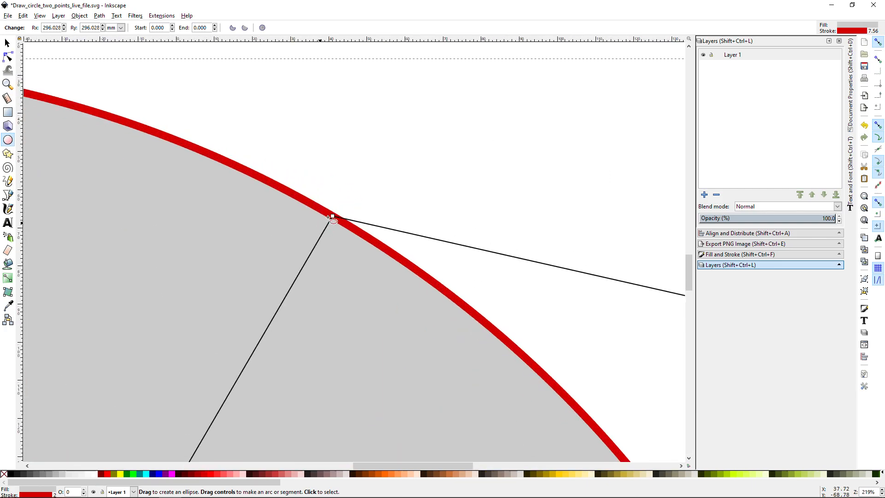
scroll(341, 203, down, 6)
scroll(367, 240, up, 3)
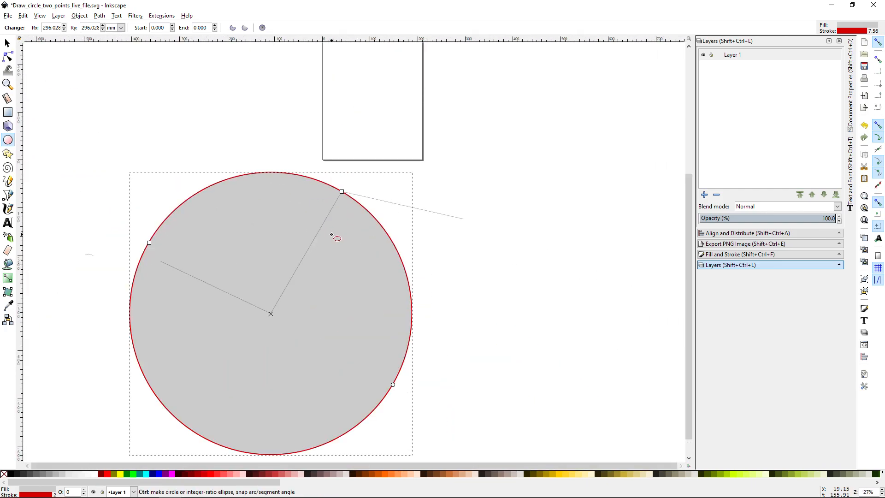
scroll(291, 290, down, 2)
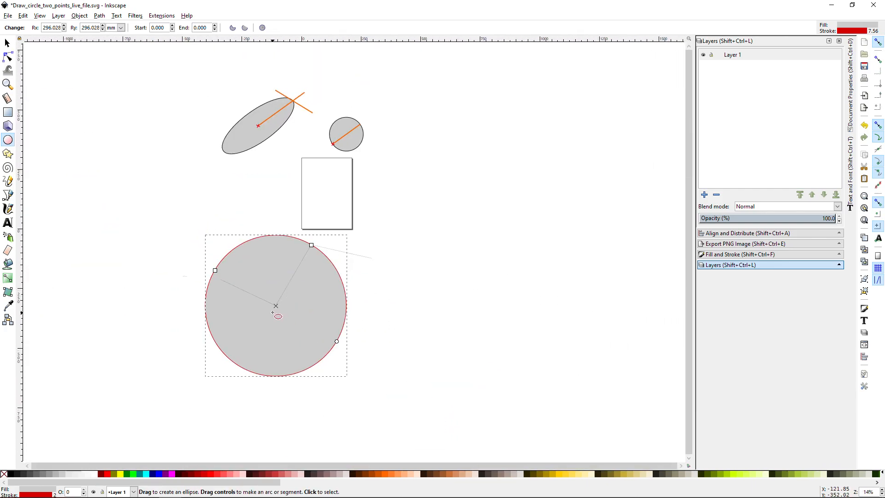
mouse_move(225, 272)
mouse_down()
mouse_move(275, 300)
mouse_move(227, 276)
mouse_up()
drag(307, 253, 312, 245)
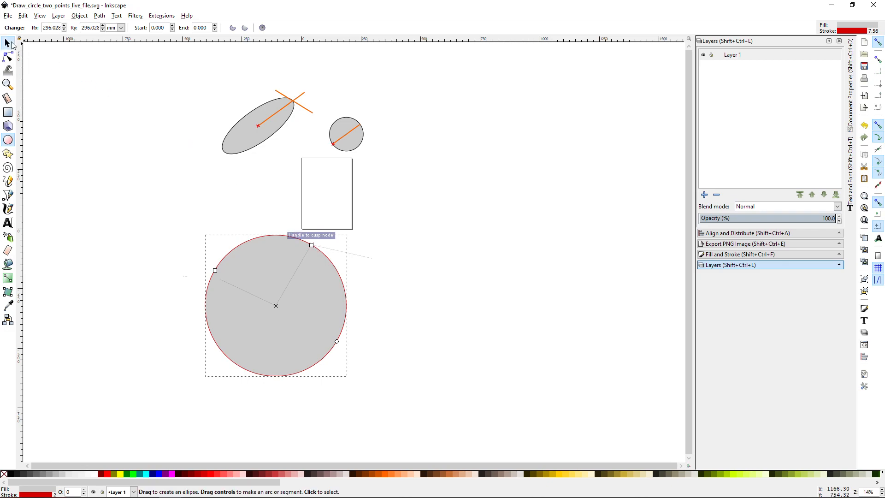
Select the large circle with its lines and move the group of objects aside, left of the sample ellipse
click(12, 44)
drag(159, 243, 387, 368)
drag(320, 339, 134, 165)
click(296, 305)
Draw a new circle with a radius of about 126 mm below the page and shift it slightly up and left
drag(274, 288, 303, 302)
scroll(304, 302, down, 1)
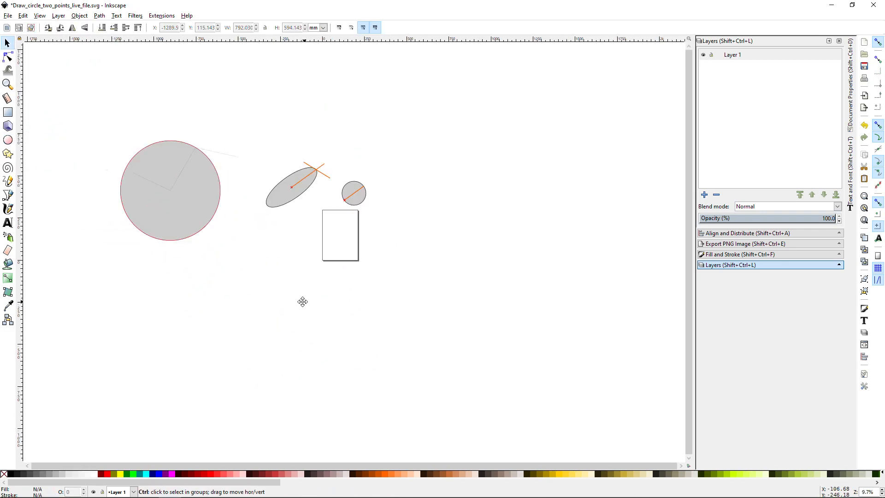
scroll(304, 306, up, 2)
scroll(41, 180, down, 1)
click(12, 144)
drag(252, 280, 299, 326)
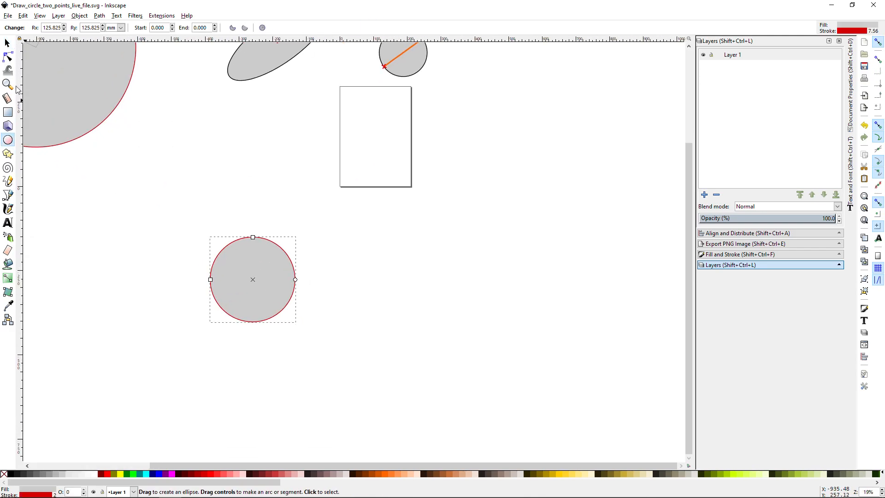
click(7, 43)
drag(245, 292, 221, 249)
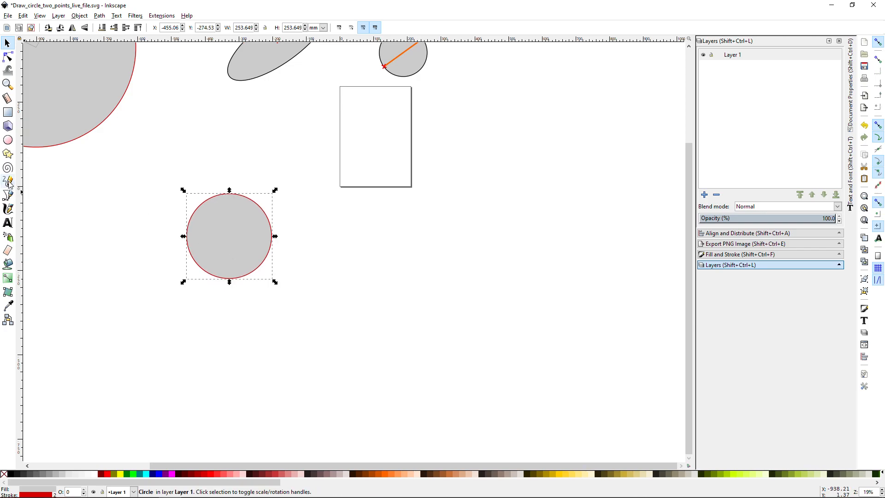
Draw two straight lines with the Pencil tool, one below the new circle and one about 334 mm wide and 130 mm high beside it
click(10, 182)
click(227, 314)
click(320, 344)
click(388, 239)
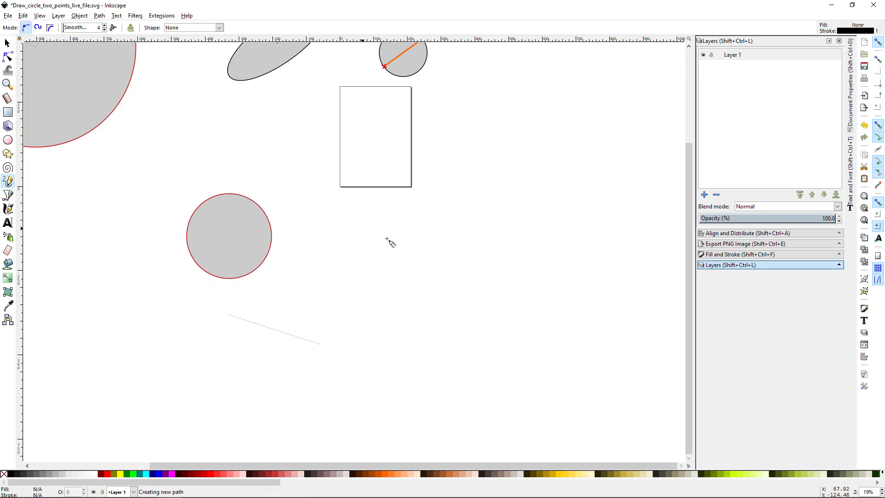
click(476, 274)
Move the circle to the space above the lower line and show its rotation centre
click(7, 43)
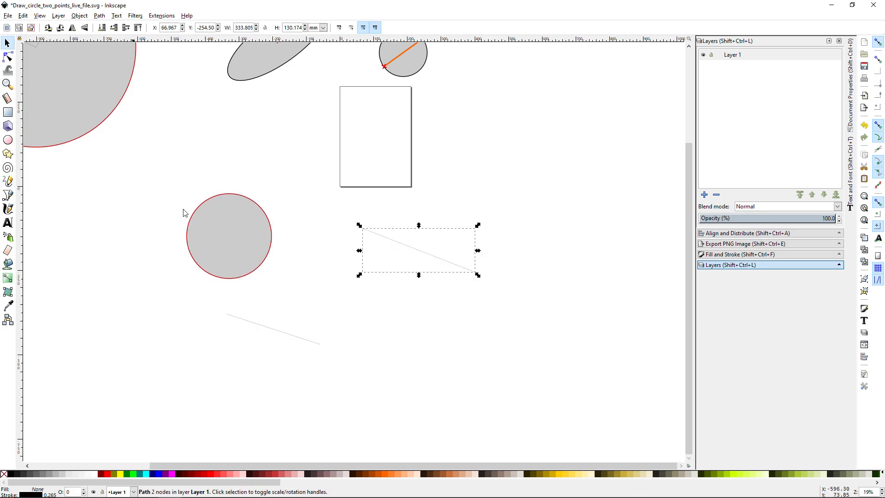
drag(244, 277, 264, 292)
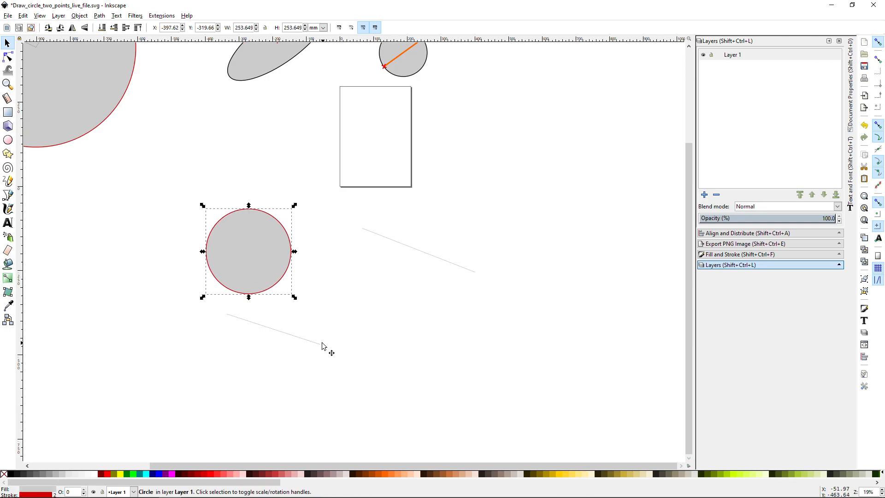
click(320, 344)
click(256, 290)
drag(256, 291, 267, 261)
click(257, 252)
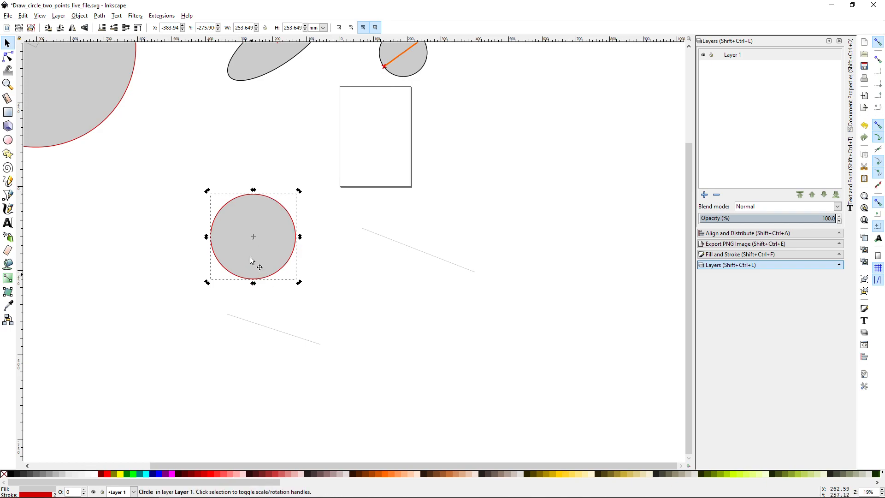
Snap the circle's rotation centre to its bottom quadrant point and check the alignment up close
drag(253, 237, 253, 280)
ctrl+scroll(254, 279, up, 5)
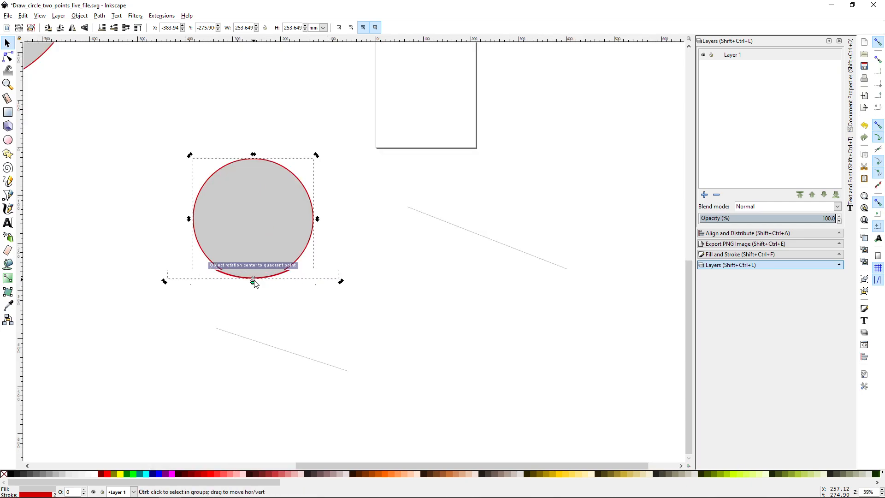
ctrl+scroll(253, 281, down, 6)
ctrl+scroll(252, 280, up, 6)
ctrl+scroll(253, 279, up, 1)
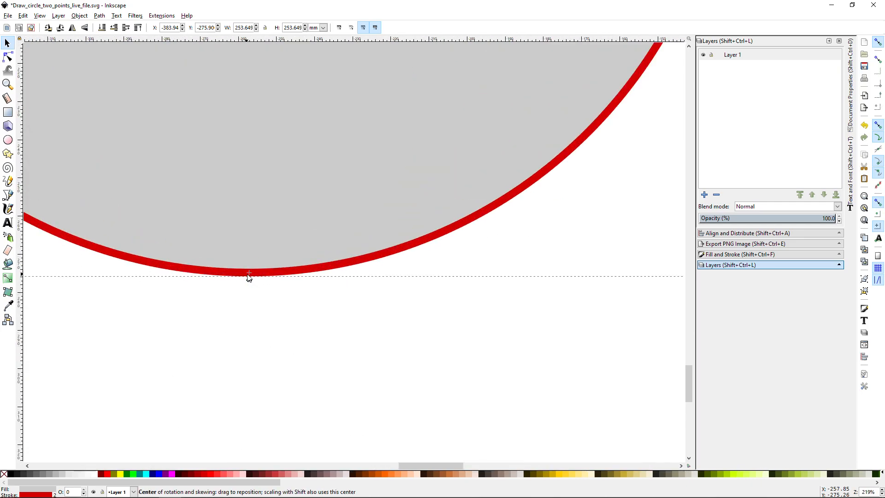
ctrl+scroll(253, 280, down, 5)
Move the circle so its rotation centre snaps to the right end of the lower line
drag(272, 263, 369, 351)
ctrl+scroll(371, 363, up, 3)
ctrl+scroll(316, 362, down, 3)
scroll(327, 310, down, 1)
scroll(326, 310, down, 1)
Draw a straight connecting line from the circle's bottom quadrant point to the left end of the upper line
click(8, 181)
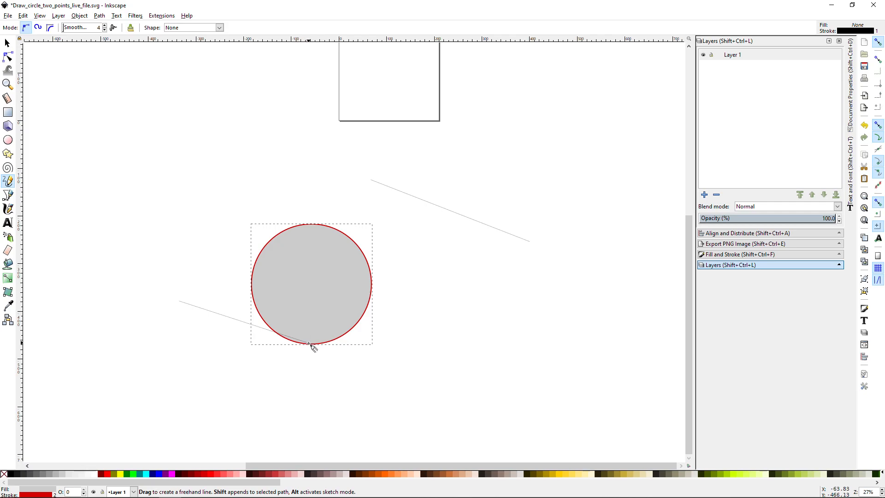
mouse_move(312, 344)
mouse_down()
mouse_move(374, 251)
mouse_move(398, 175)
mouse_move(371, 179)
mouse_move(389, 176)
mouse_up()
click(8, 44)
Rotate the circle about its rotation centre until its opposite quadrant point snaps to the connecting line
click(249, 183)
drag(286, 219, 237, 200)
click(260, 224)
drag(301, 244, 287, 244)
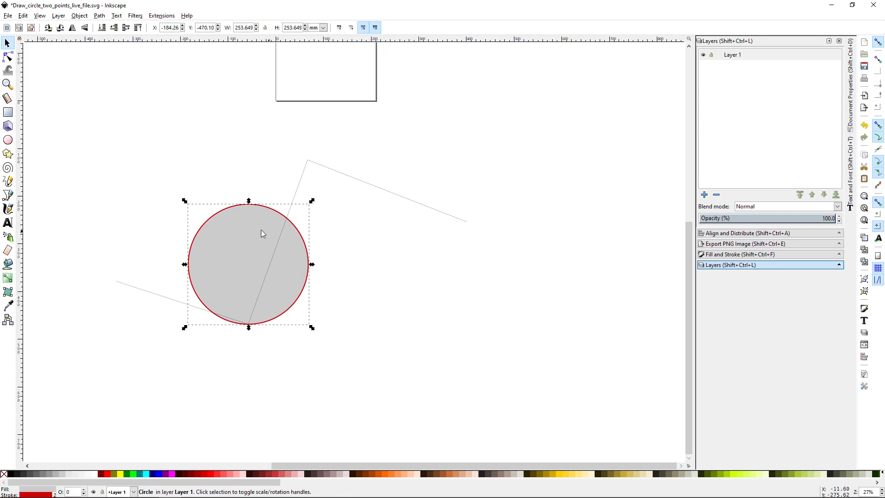
double_click(252, 225)
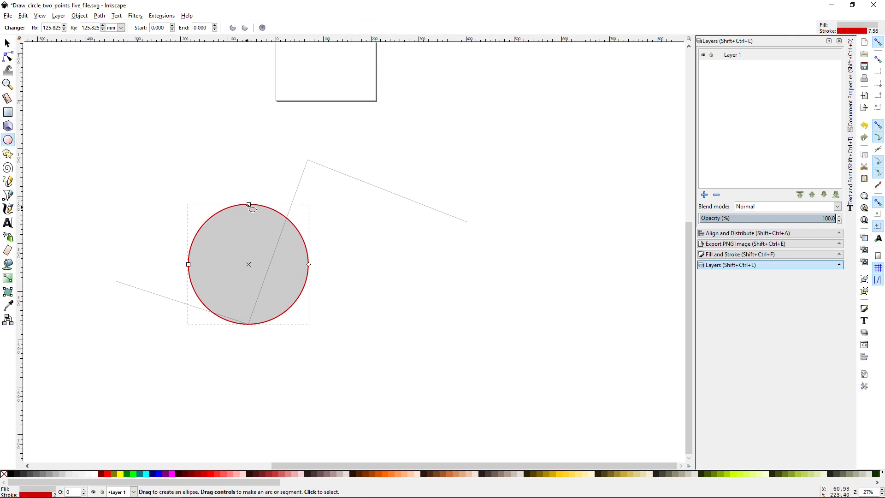
click(8, 43)
click(260, 233)
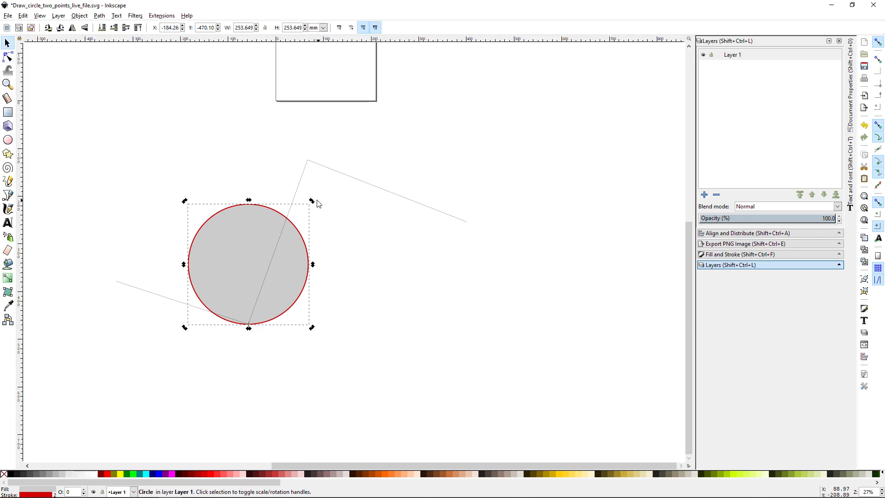
drag(312, 200, 355, 234)
drag(353, 221, 337, 228)
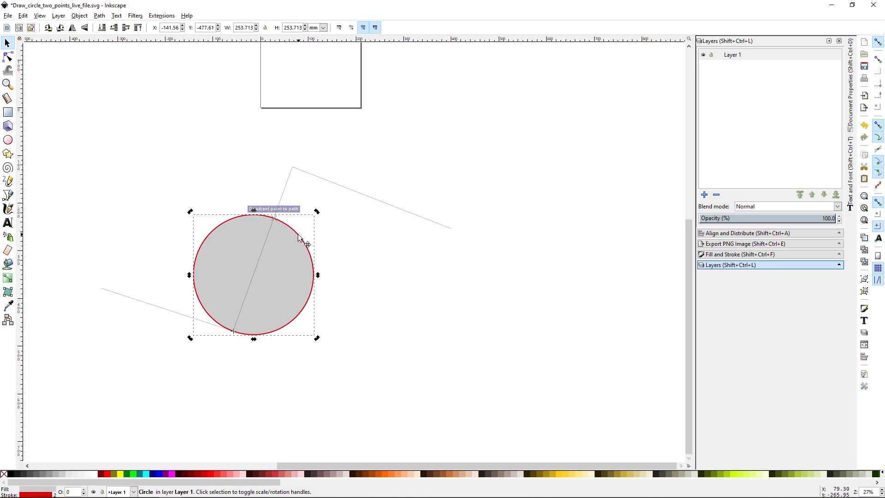
Examine the rotated circle's quadrant handles where its outline meets the connecting line
key(e)
scroll(281, 210, up, 5)
scroll(280, 208, down, 3)
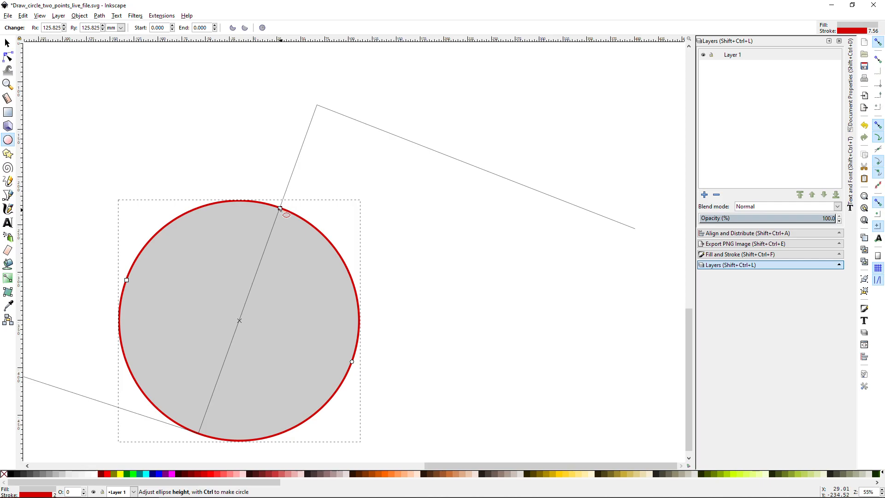
scroll(278, 204, down, 1)
scroll(290, 226, up, 1)
drag(290, 235, 308, 236)
click(7, 44)
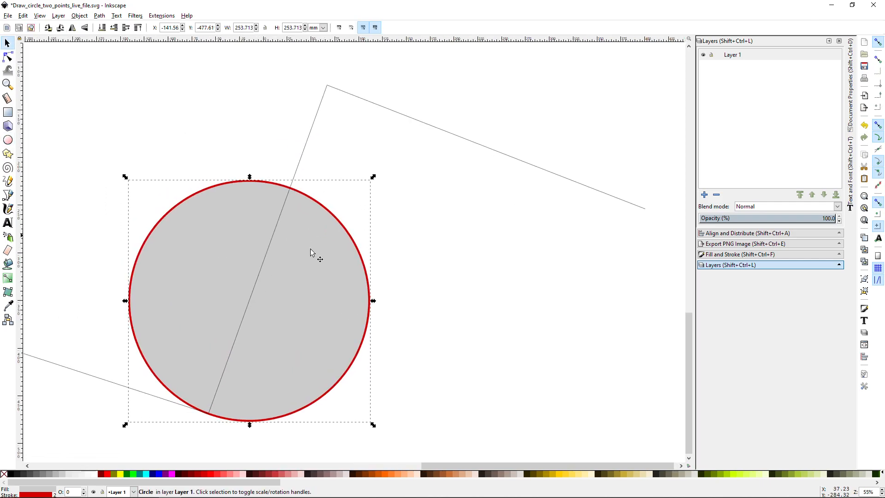
scroll(322, 263, down, 1)
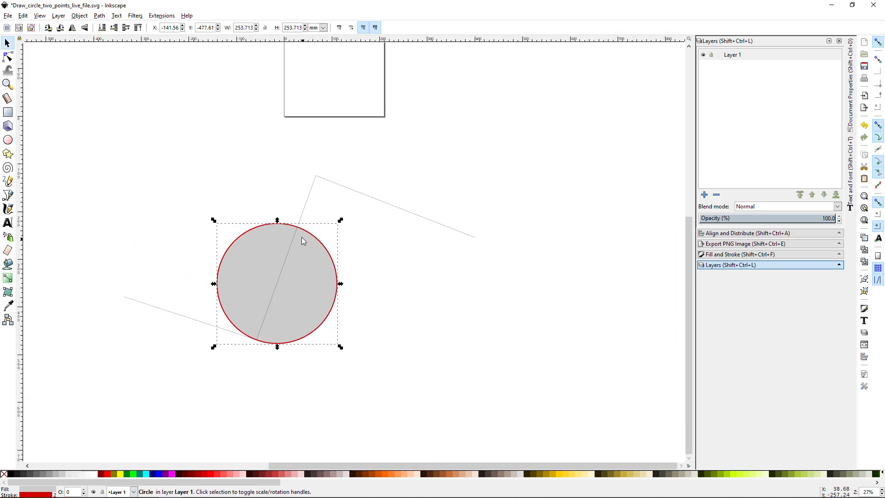
scroll(300, 235, up, 1)
key(e)
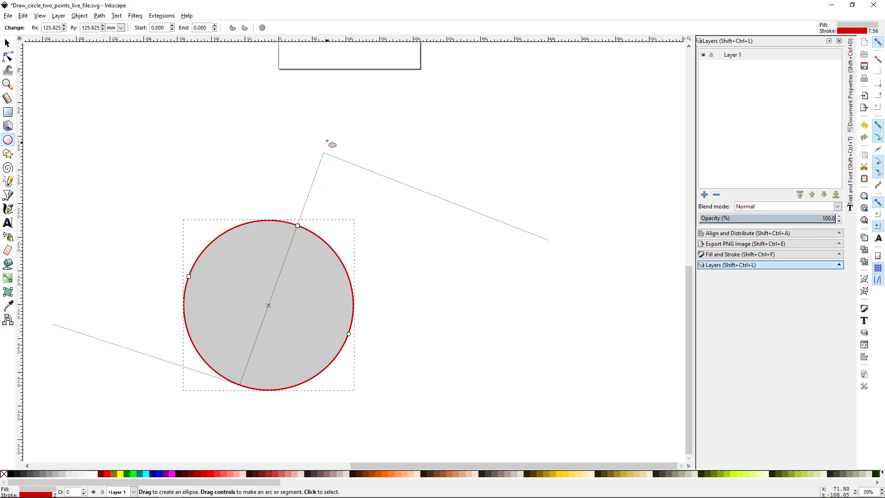
click(8, 44)
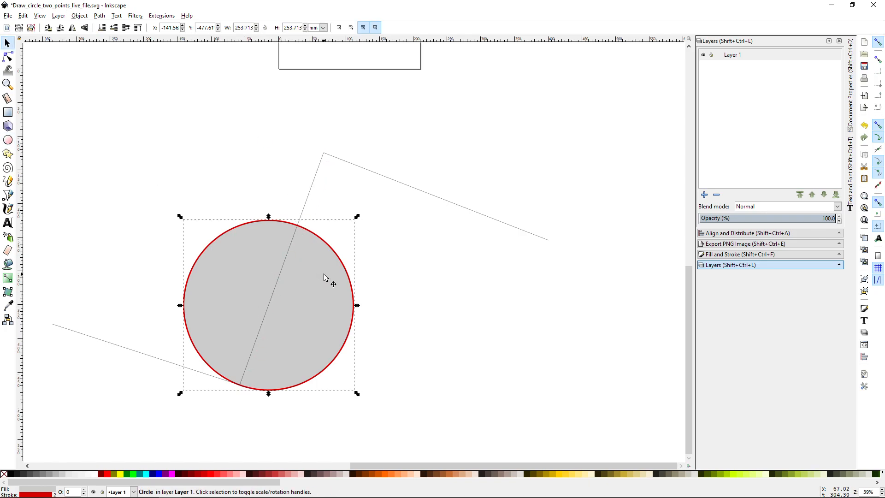
Try to stretch the circle along the connecting line to a vertical radius of about 191 mm, and undo the change
double_click(294, 235)
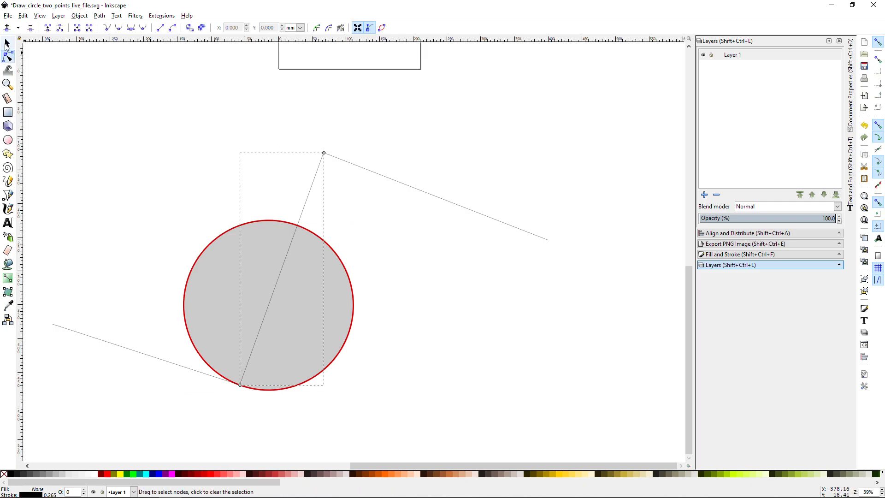
click(7, 44)
double_click(209, 283)
drag(304, 208, 313, 184)
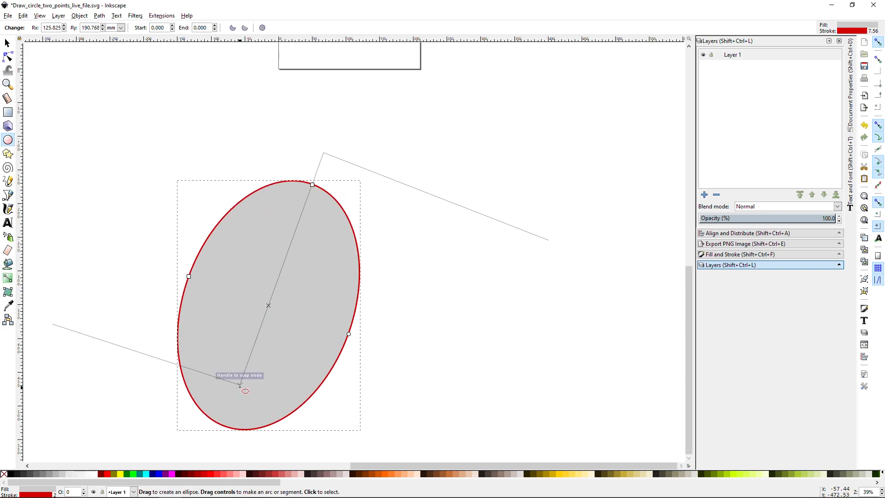
key(ctrl+z)
click(9, 44)
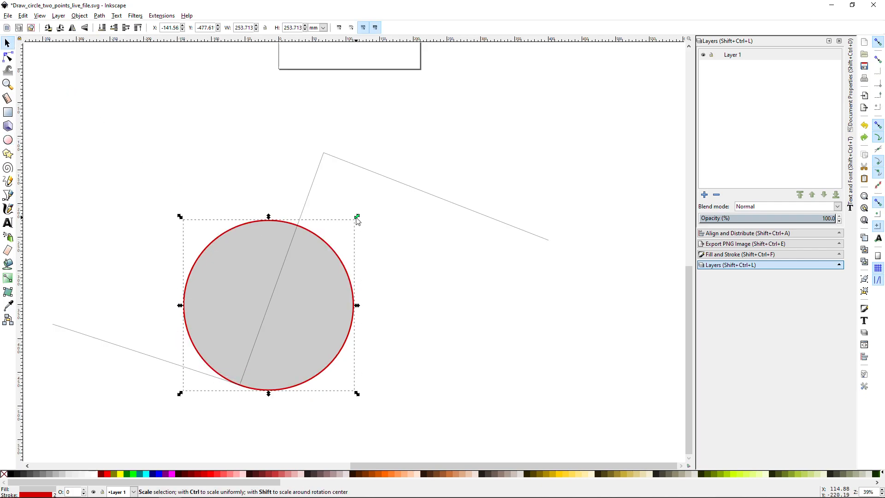
Scale the circle uniformly about its rotation centre to about 338 mm wide and check its centre and handles on the connecting line
drag(358, 219, 393, 154)
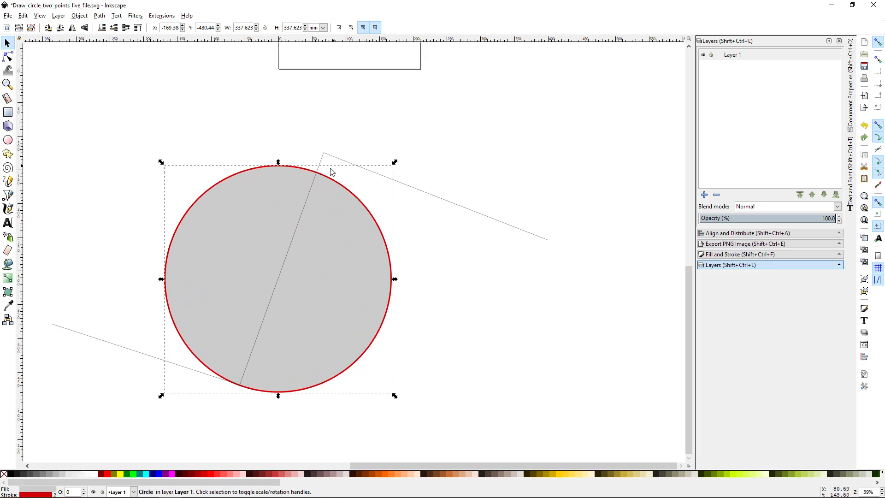
key(e)
scroll(325, 176, up, 5)
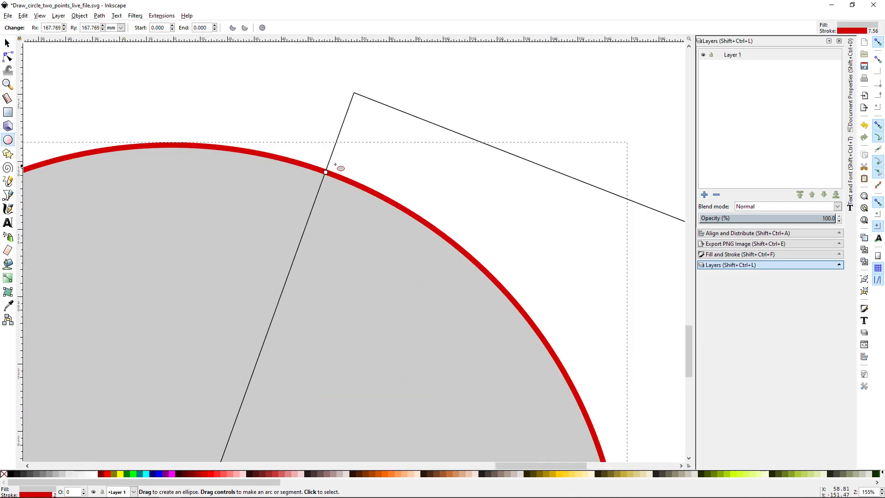
scroll(324, 175, down, 4)
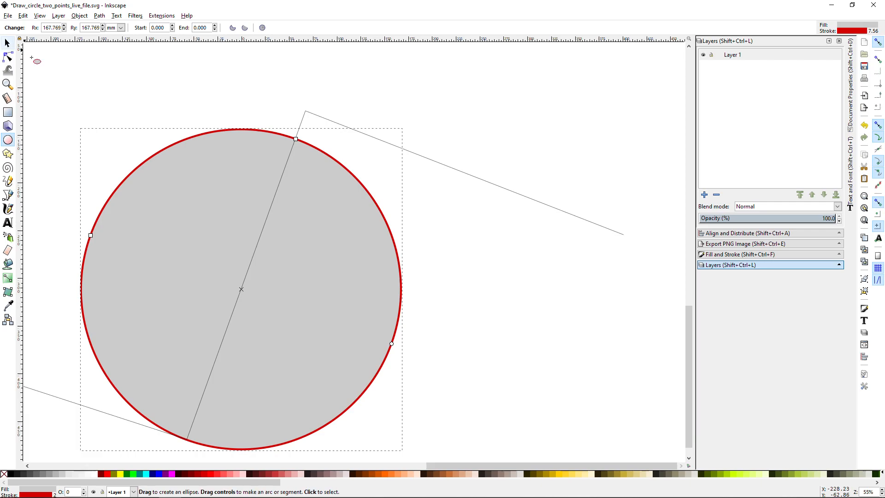
scroll(323, 213, down, 1)
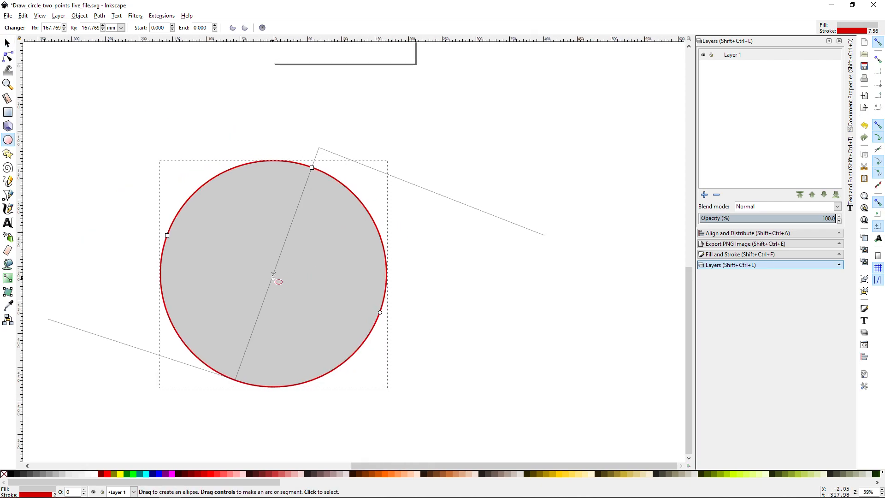
scroll(273, 276, up, 5)
scroll(279, 247, down, 5)
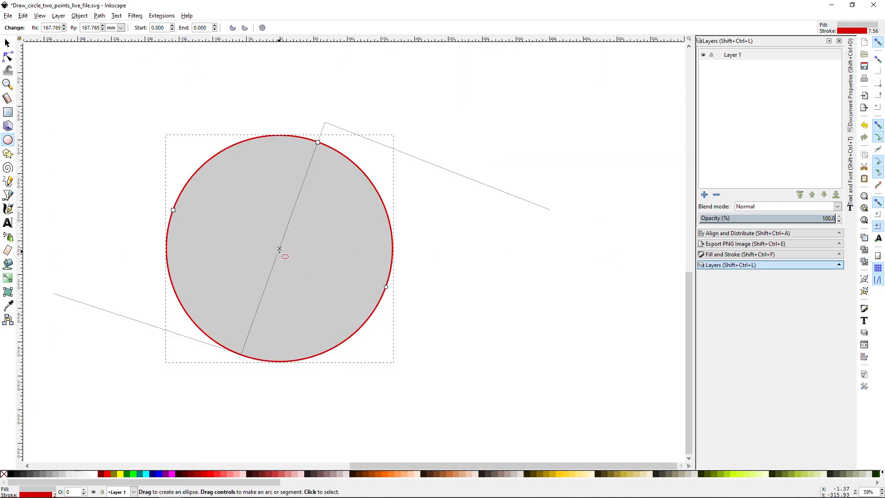
key(s)
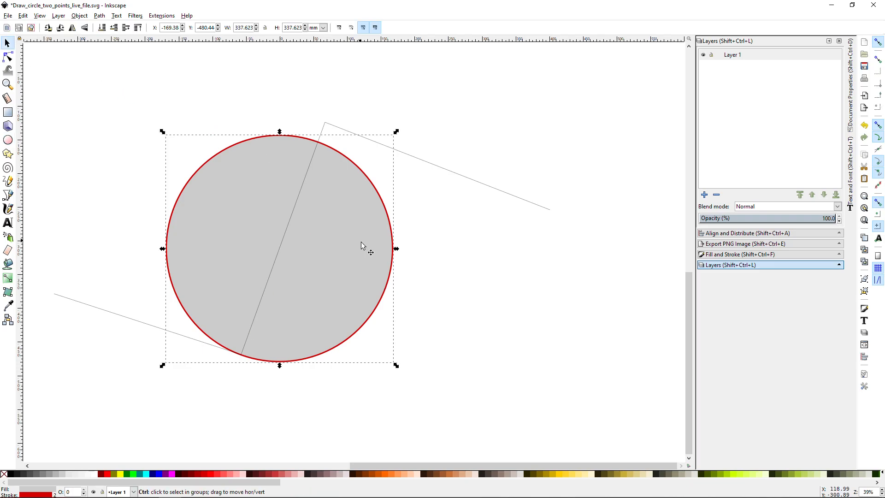
Enlarge the circle about its rotation centre to about 369 mm wide, snapping its quadrant point to the connecting line's upper end
scroll(360, 241, down, 1)
scroll(326, 237, up, 1)
drag(365, 192, 377, 178)
ctrl+scroll(307, 187, up, 2)
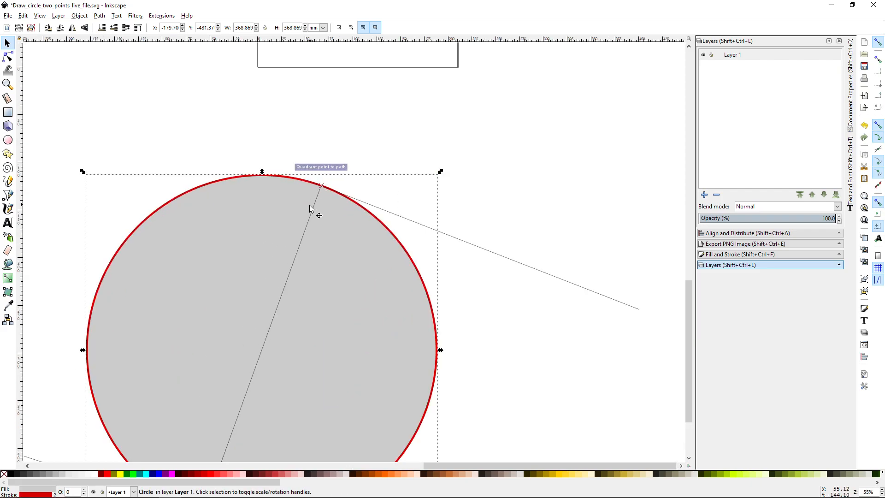
ctrl+scroll(322, 190, down, 2)
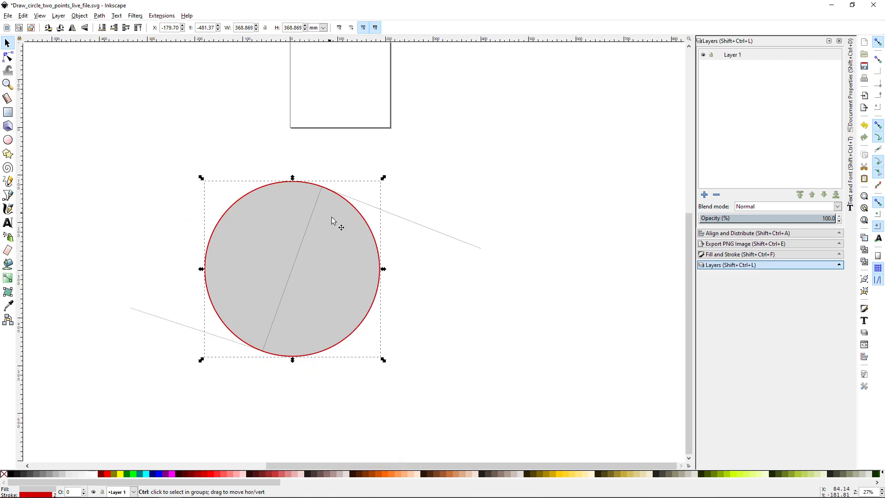
Repeat the scaling about the rotation centre, keeping the circle's quadrant point snapped to the connecting line's upper end
drag(322, 248, 317, 235)
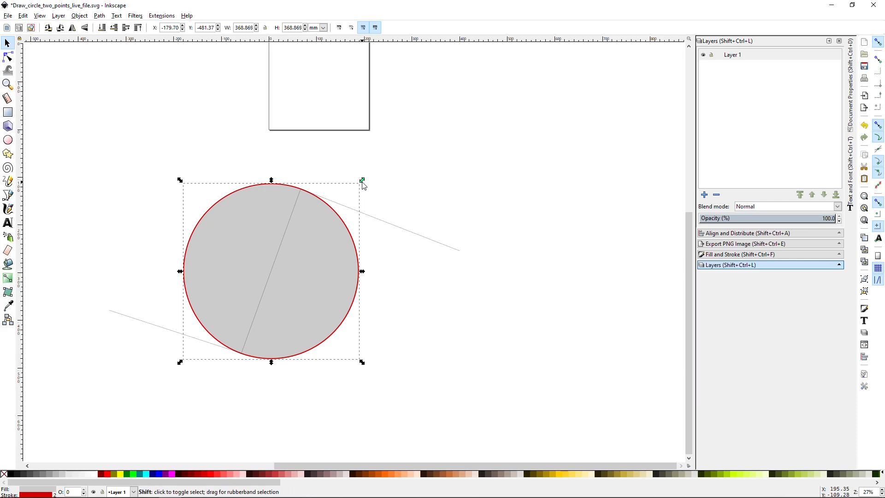
mouse_move(360, 189)
mouse_down()
mouse_move(341, 212)
mouse_move(353, 188)
mouse_move(360, 272)
mouse_move(391, 245)
mouse_move(319, 262)
mouse_move(298, 239)
mouse_move(377, 239)
mouse_move(348, 235)
mouse_move(334, 201)
mouse_move(370, 185)
mouse_up()
scroll(301, 184, up, 5)
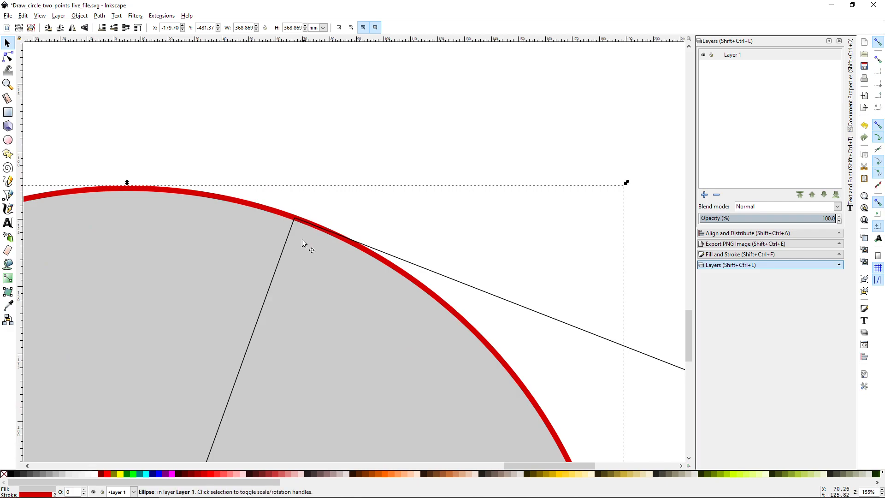
Examine the circle's centre and quadrant handles against both ends of the connecting line
key(e)
scroll(297, 219, down, 5)
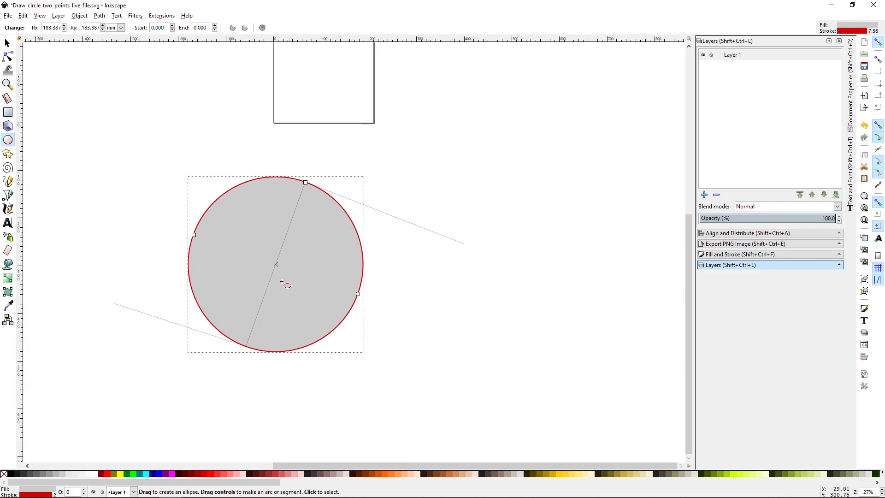
scroll(257, 320, up, 5)
scroll(299, 266, down, 4)
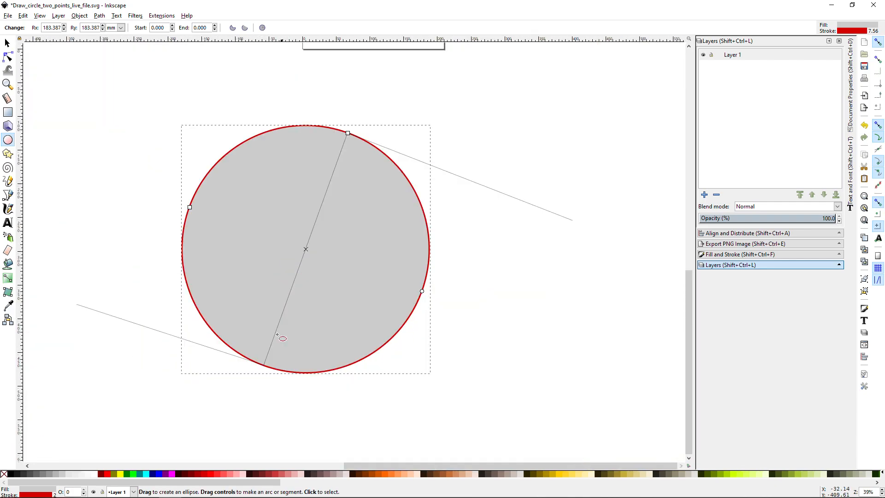
drag(333, 241, 286, 277)
drag(286, 211, 300, 225)
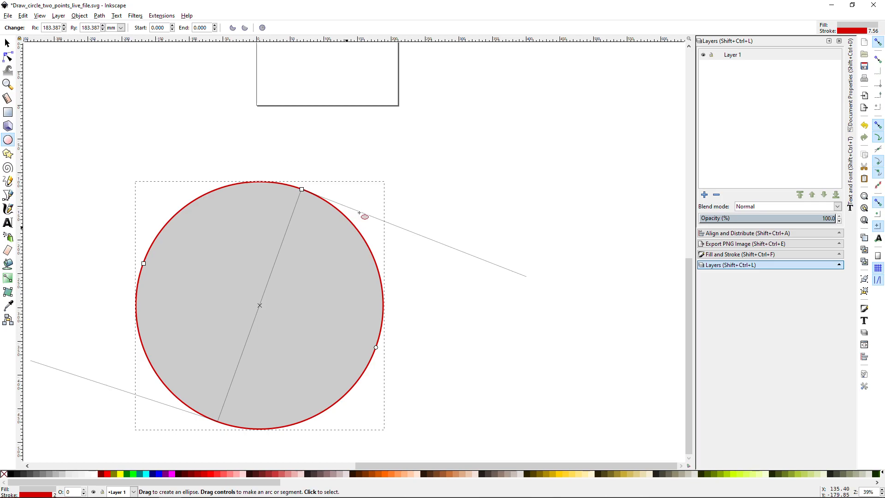
click(8, 43)
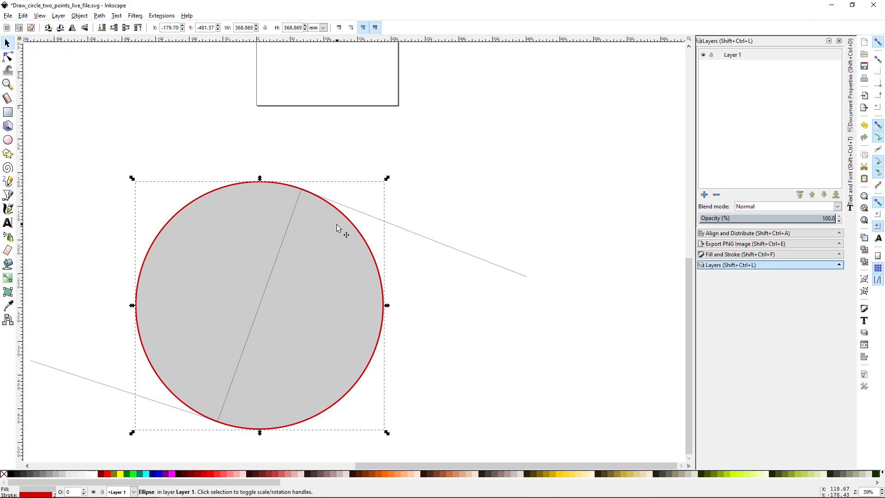
Try to scale the circle once more from its corner, undo the change, and reselect the circle
ctrl+scroll(337, 228, down, 1)
drag(373, 190, 371, 189)
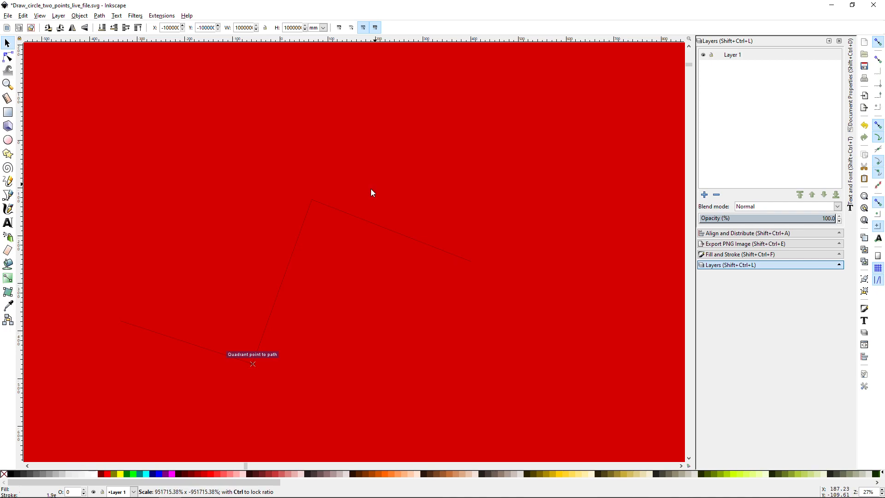
key(ctrl+z)
drag(370, 230, 369, 232)
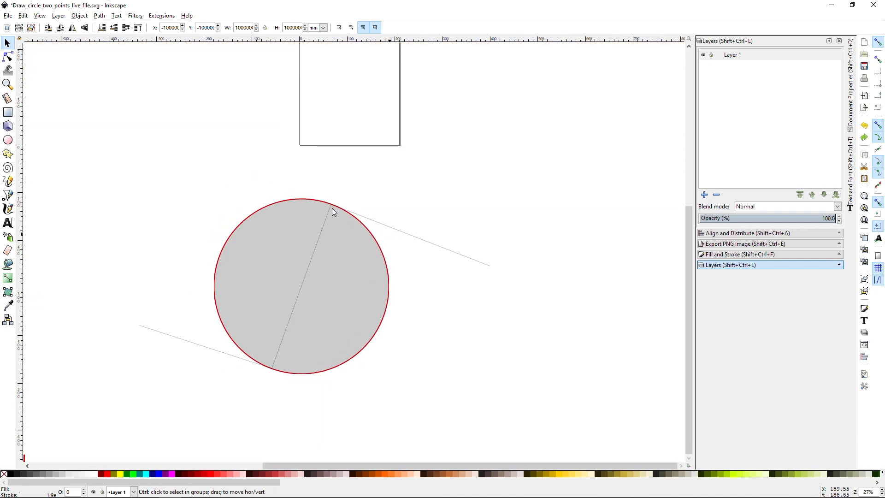
ctrl+scroll(332, 208, up, 1)
ctrl+scroll(333, 209, up, 1)
ctrl+scroll(335, 221, down, 1)
drag(336, 222, 308, 193)
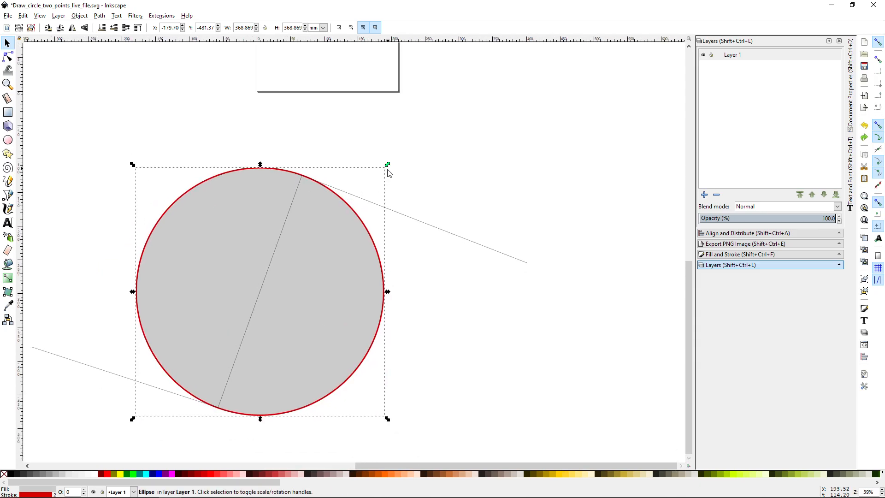
Try rescaling the circle from its corner about the rotation centre, snapping its quadrant point to the connecting line's upper end
mouse_move(388, 169)
mouse_down()
mouse_move(360, 246)
mouse_move(365, 227)
mouse_move(357, 247)
mouse_move(337, 252)
mouse_move(324, 237)
mouse_move(321, 206)
mouse_up()
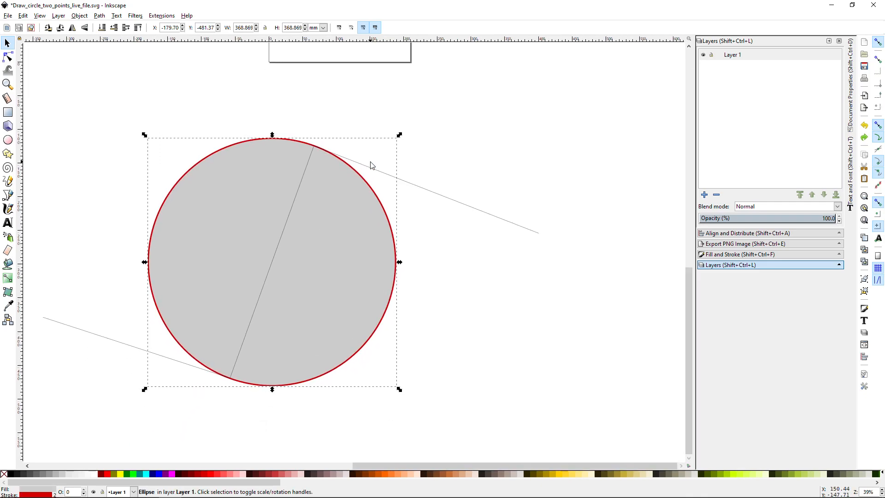
mouse_move(399, 135)
mouse_down()
mouse_move(384, 171)
mouse_move(399, 135)
mouse_up()
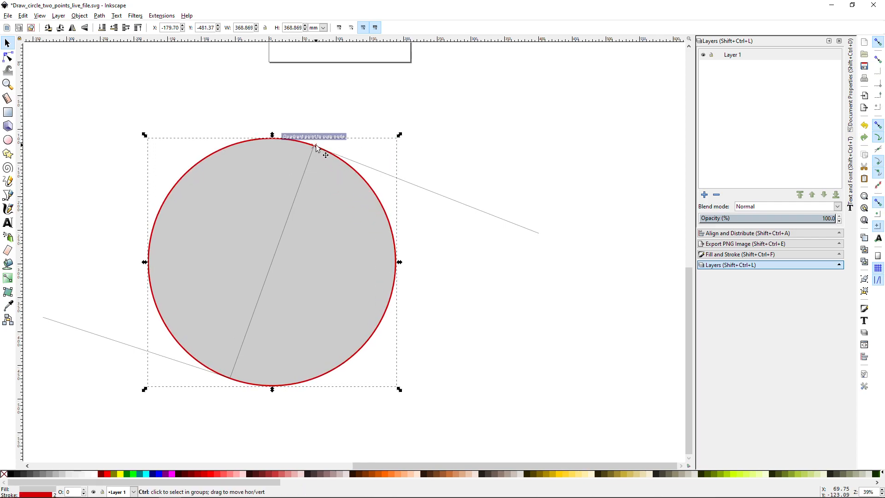
scroll(316, 145, down, 4)
drag(321, 159, 304, 218)
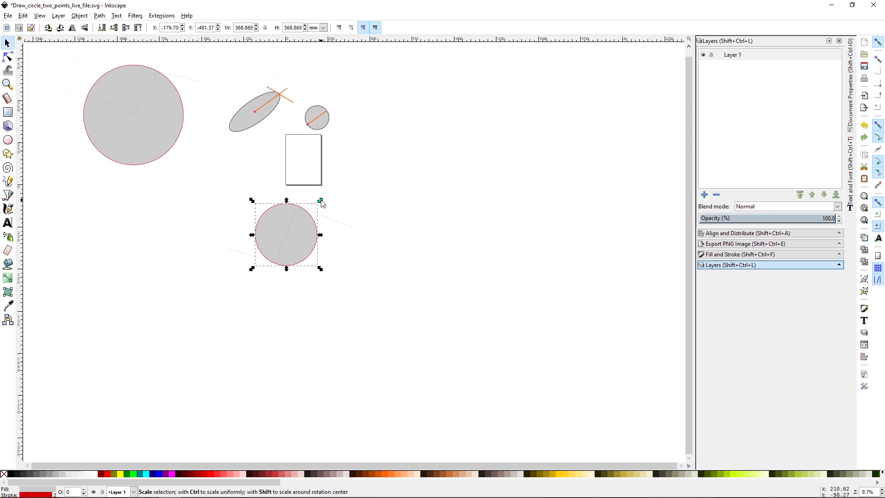
scroll(302, 210, up, 4)
mouse_move(362, 182)
mouse_down()
mouse_move(337, 231)
mouse_move(360, 180)
mouse_move(356, 186)
mouse_up()
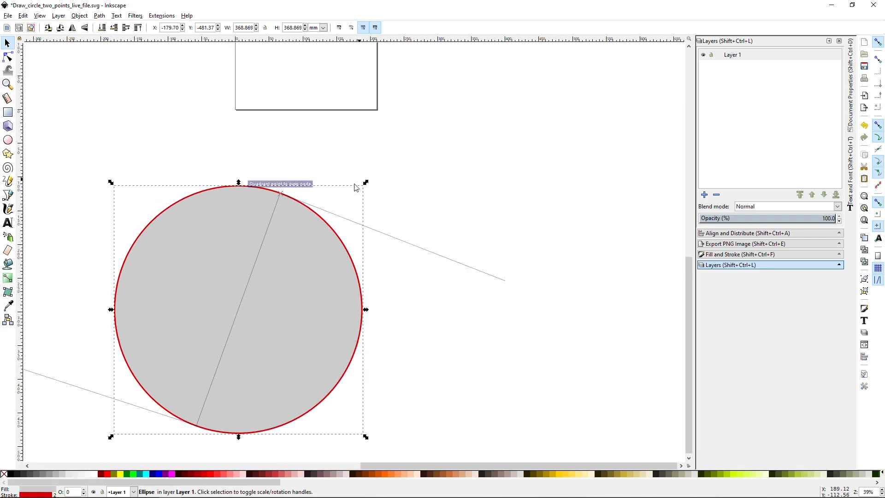
scroll(300, 218, down, 2)
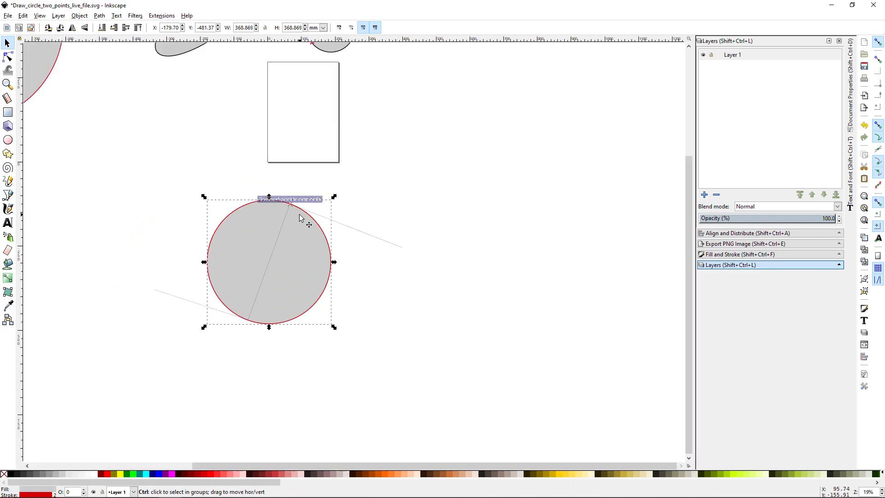
Shrink the circle about its centre to equal radii of about 105 mm using its radius handle
key(e)
drag(213, 241, 236, 250)
ctrl+click(229, 246)
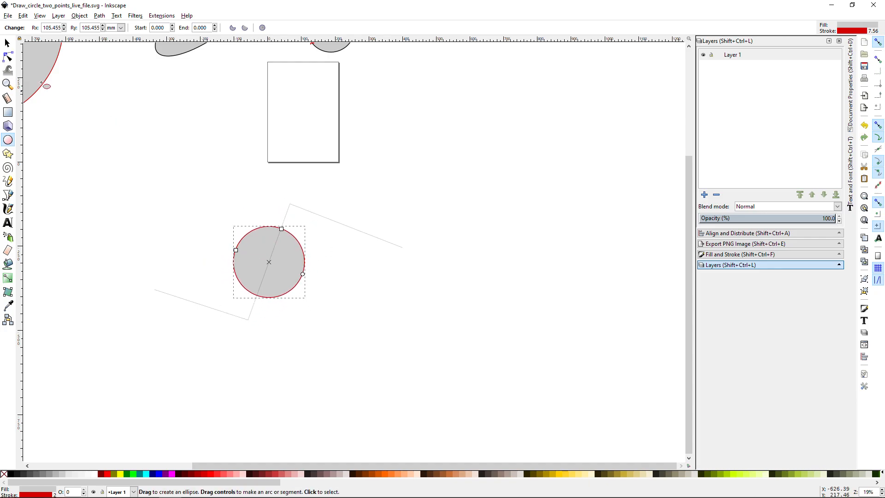
Move the circle so its quadrant point snaps to the cusp node at the connecting line's lower end
click(7, 44)
drag(270, 296, 257, 322)
scroll(247, 289, up, 1)
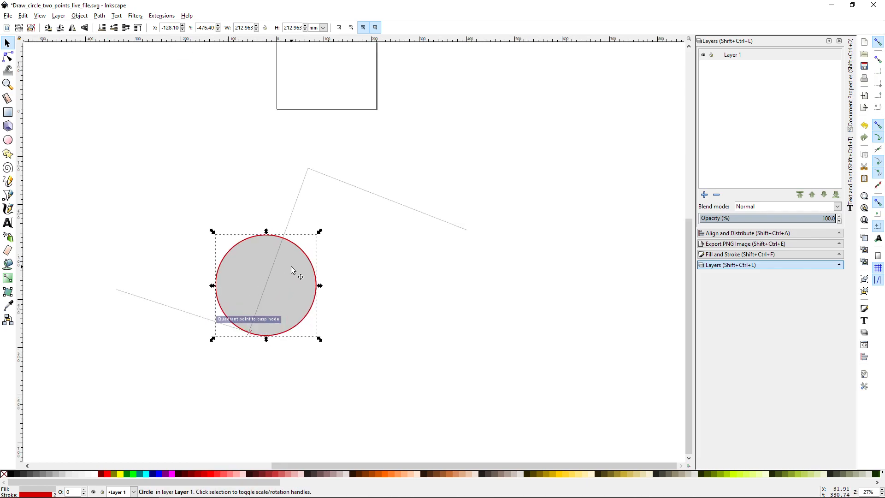
double_click(292, 266)
scroll(280, 244, up, 2)
scroll(280, 244, down, 2)
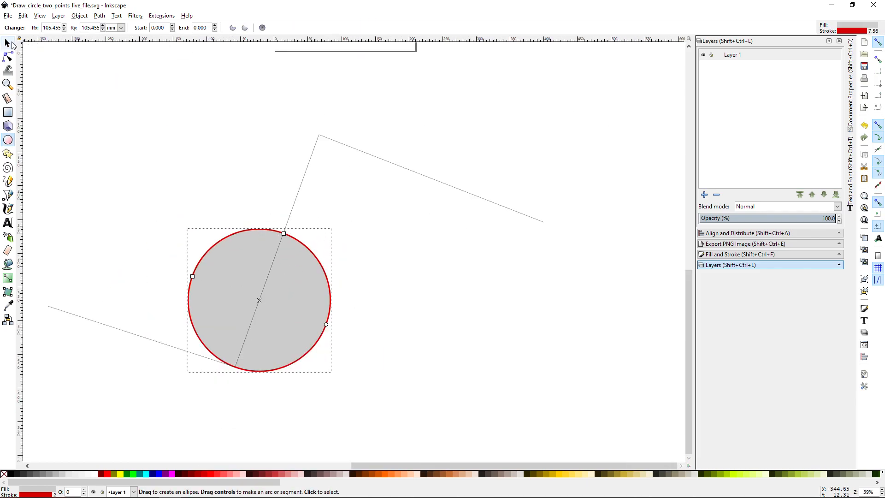
click(12, 45)
drag(279, 330, 251, 353)
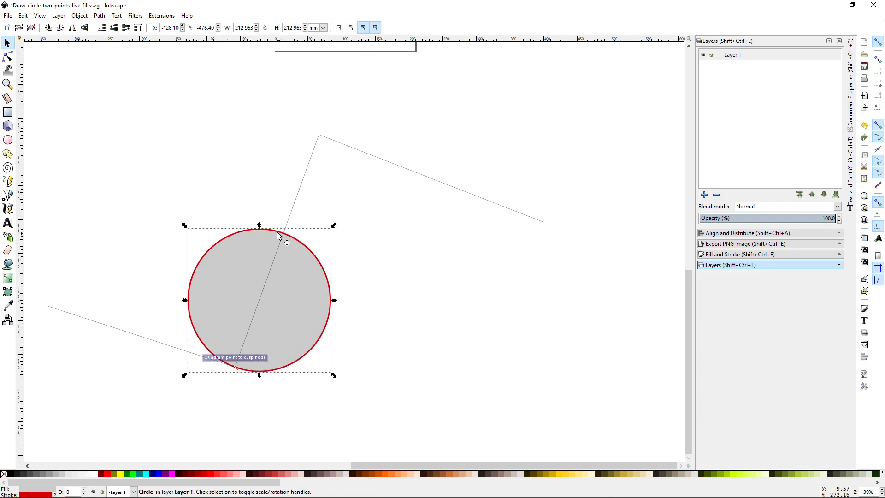
Examine the circle's upper quadrant handle and centre against the connecting line, and return to the selection tool
double_click(283, 237)
scroll(276, 231, up, 2)
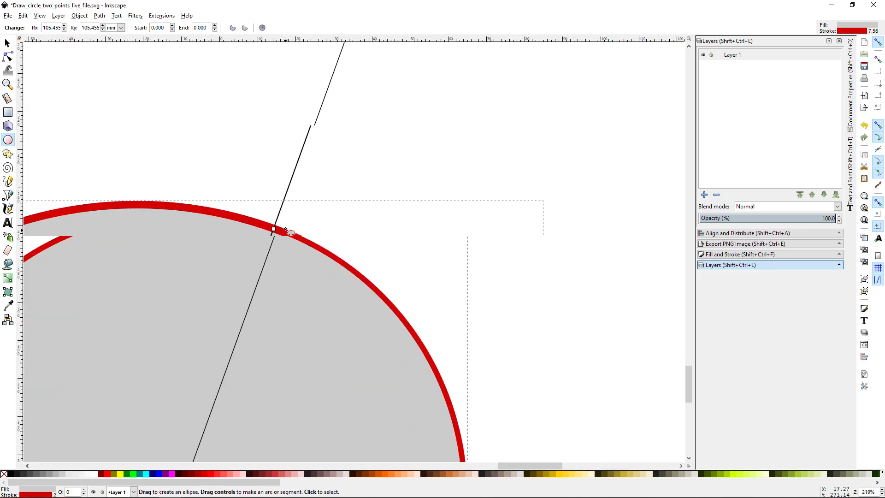
scroll(273, 226, down, 3)
scroll(297, 214, up, 2)
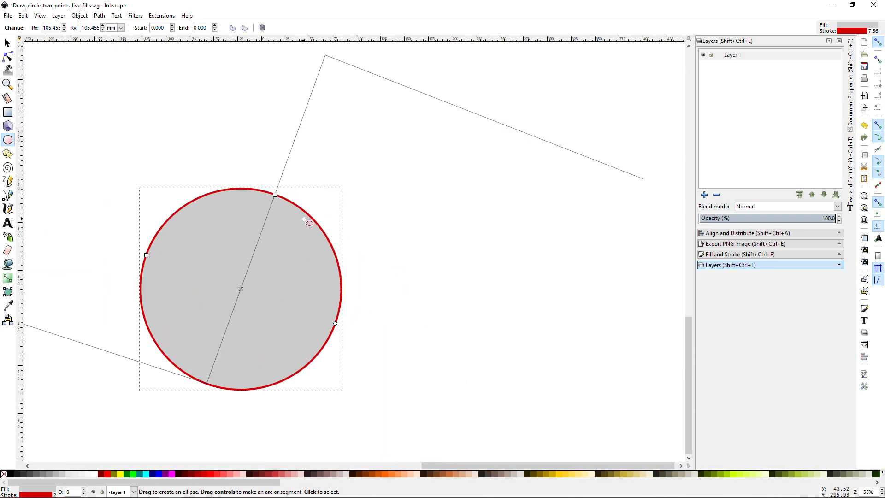
scroll(304, 220, down, 1)
key(s)
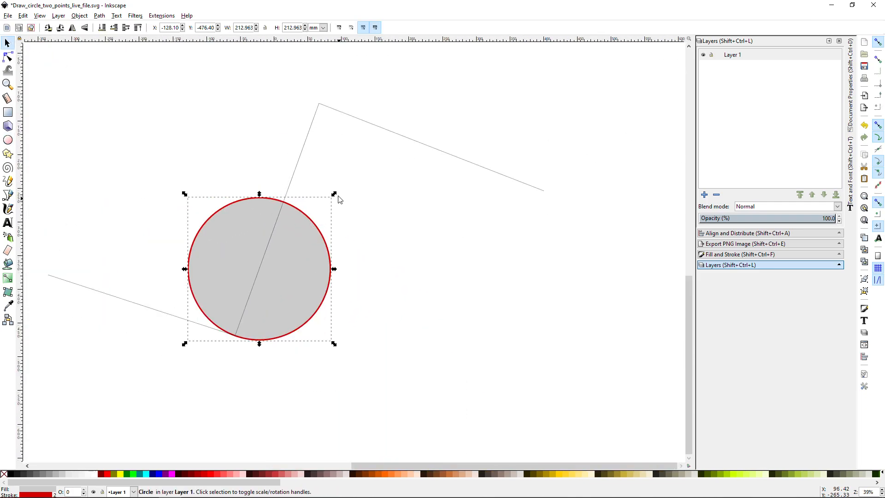
Try enlarging the circle from its corner toward the connecting line's upper end, and undo each attempt
drag(336, 193, 398, 145)
key(ctrl+z)
drag(335, 195, 396, 94)
key(ctrl+z)
scroll(323, 211, down, 2)
drag(323, 212, 354, 172)
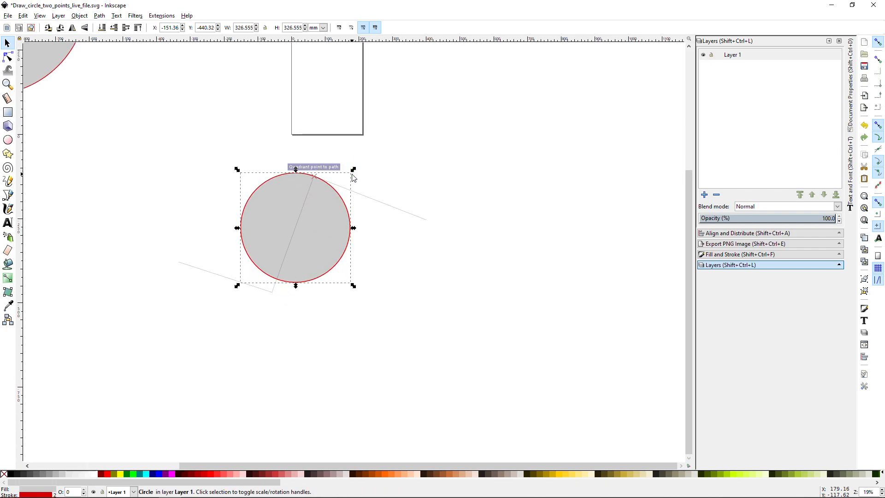
key(ctrl+z)
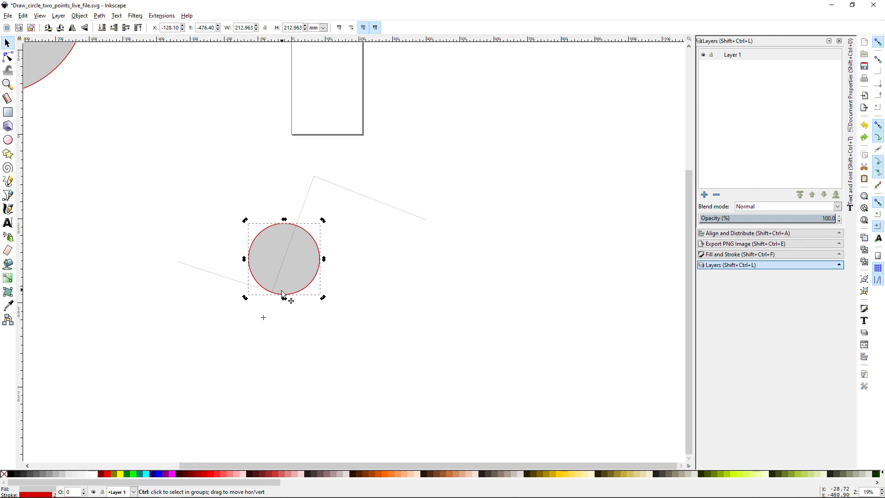
Snap the circle's rotation centre to the cusp node at the connecting line's lower end
scroll(282, 294, up, 2)
key(ctrl)
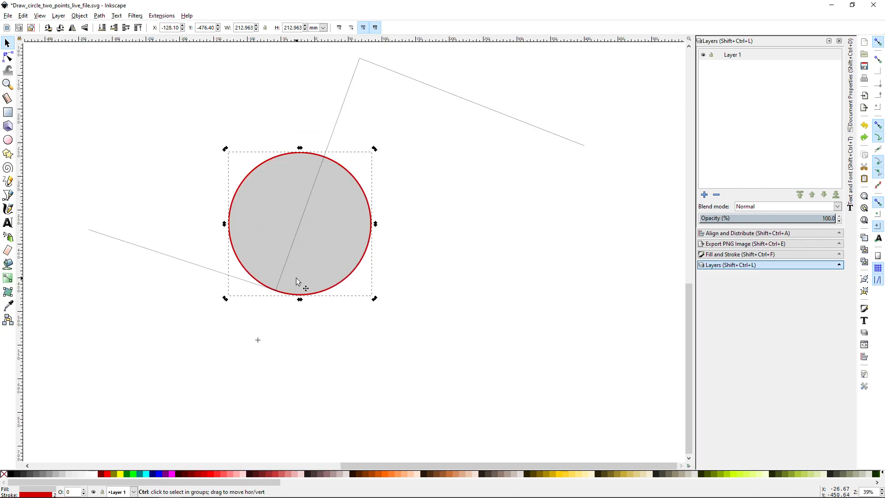
drag(258, 340, 276, 292)
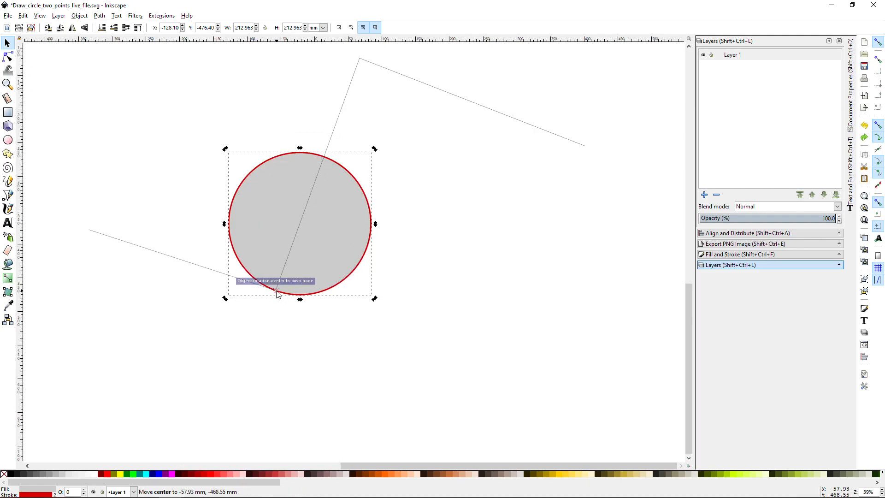
Enlarge the circle about its rotation centre to about 369 mm wide, up to the connecting line's upper end
scroll(315, 241, down, 2)
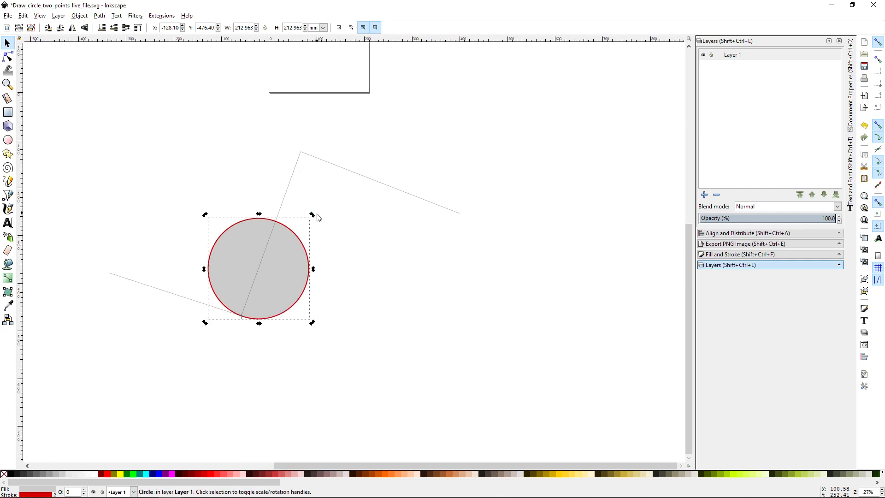
drag(313, 216, 358, 145)
key(ctrl+z)
scroll(331, 212, down, 1)
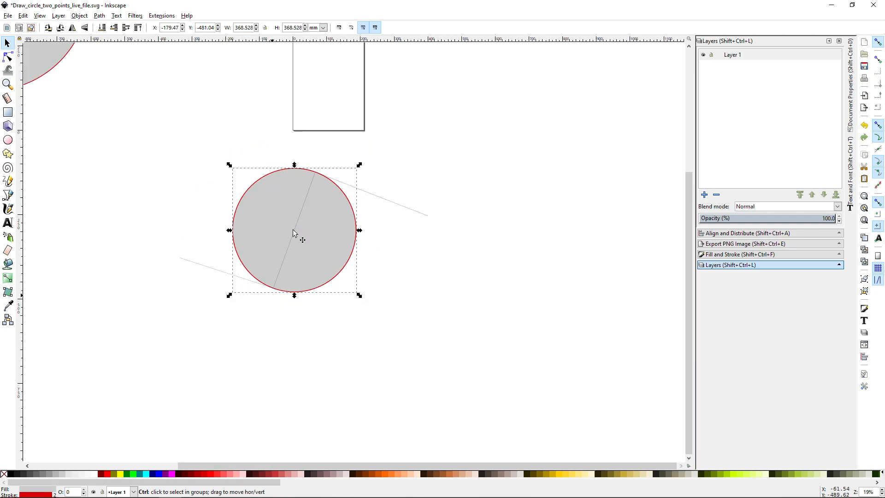
drag(439, 222, 405, 263)
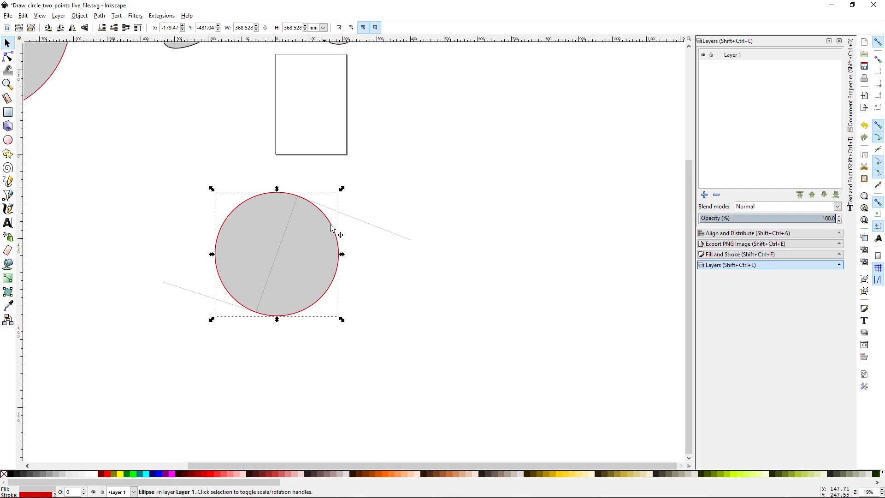
Scale the circle down about its rotation centre to about 277 mm wide and check its quadrant handles against the connecting line
drag(342, 190, 323, 221)
scroll(300, 245, up, 4)
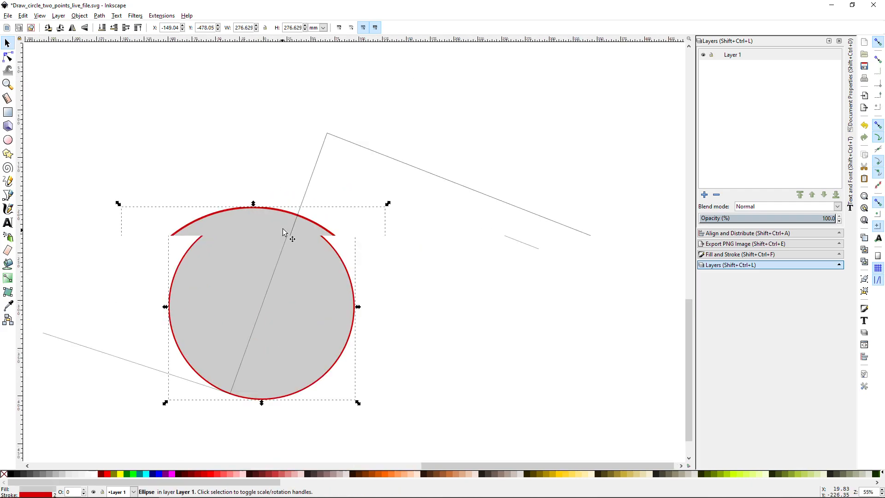
key(e)
scroll(264, 313, down, 2)
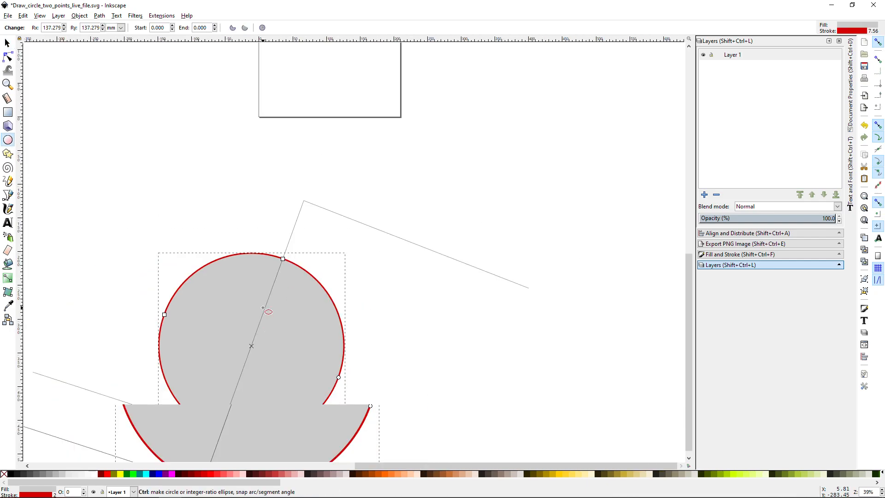
click(9, 48)
drag(268, 253, 375, 265)
scroll(321, 221, down, 3)
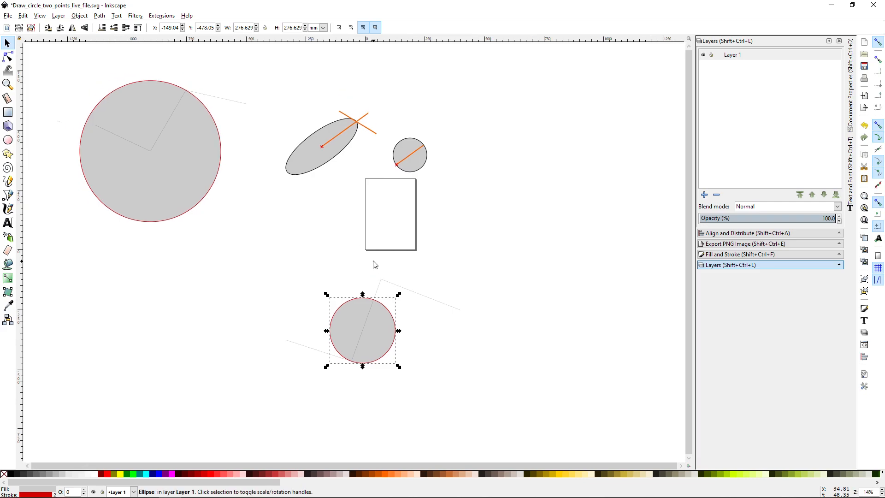